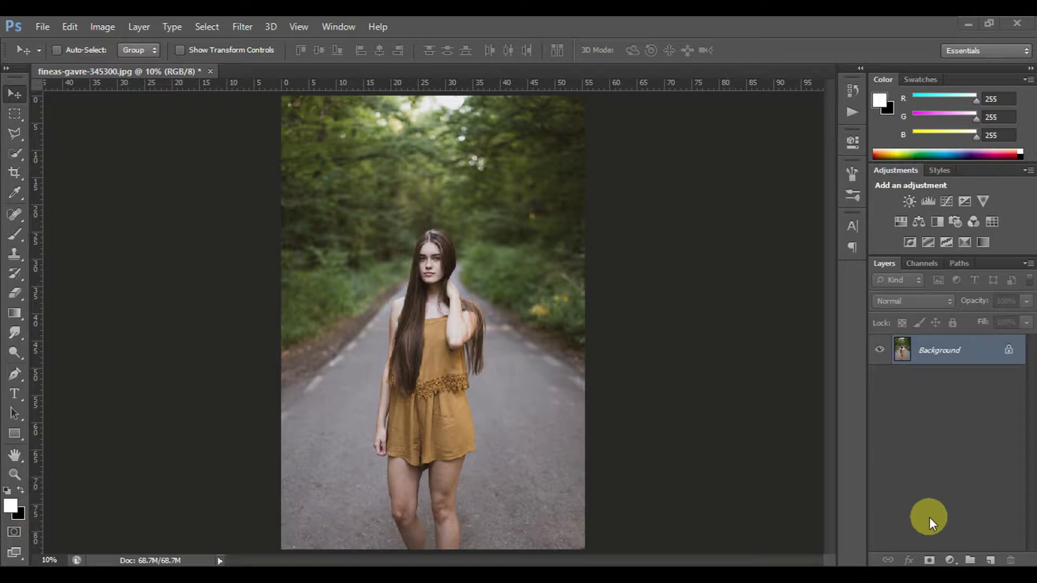
- Add a Channel Mixer adjustment layer and set its Green output to Blue 100, Green 0
click(950, 561)
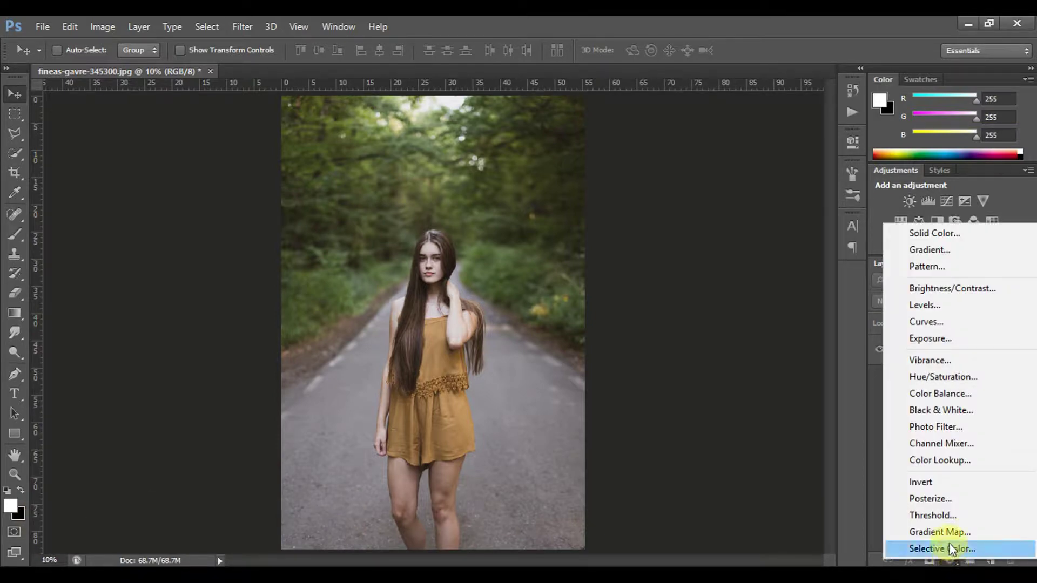
click(936, 444)
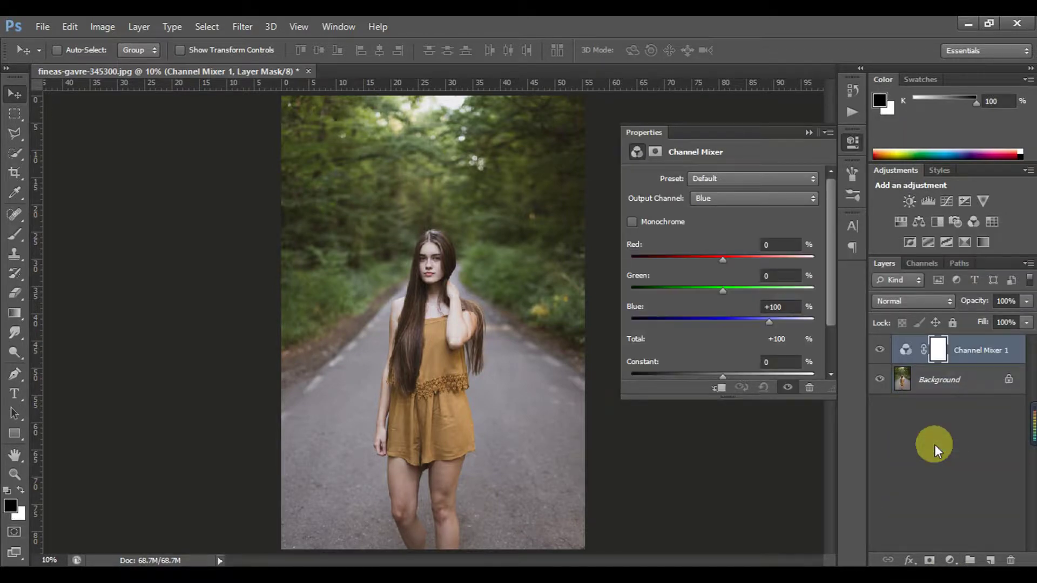
click(740, 198)
click(741, 226)
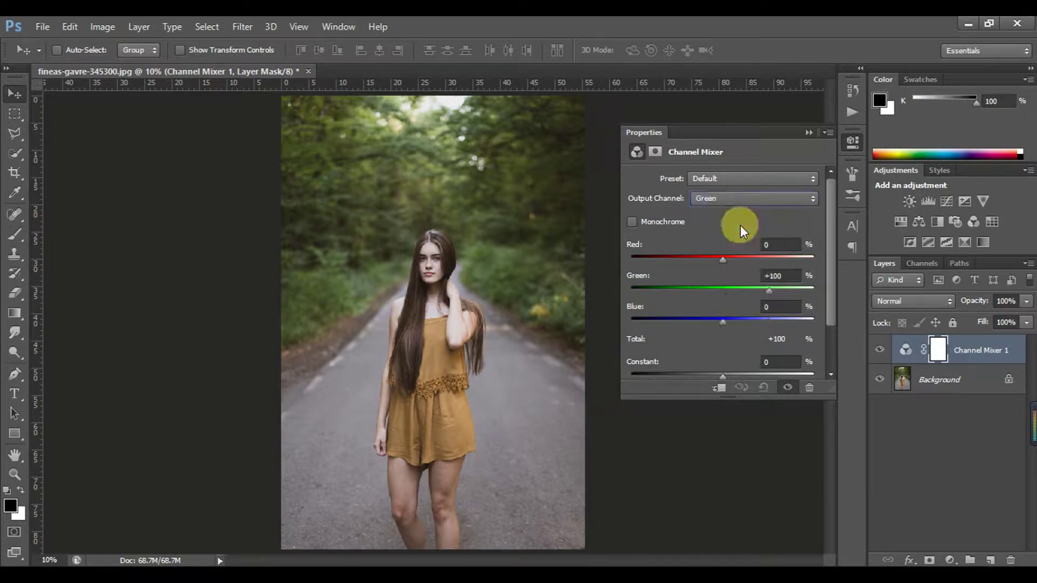
click(787, 276)
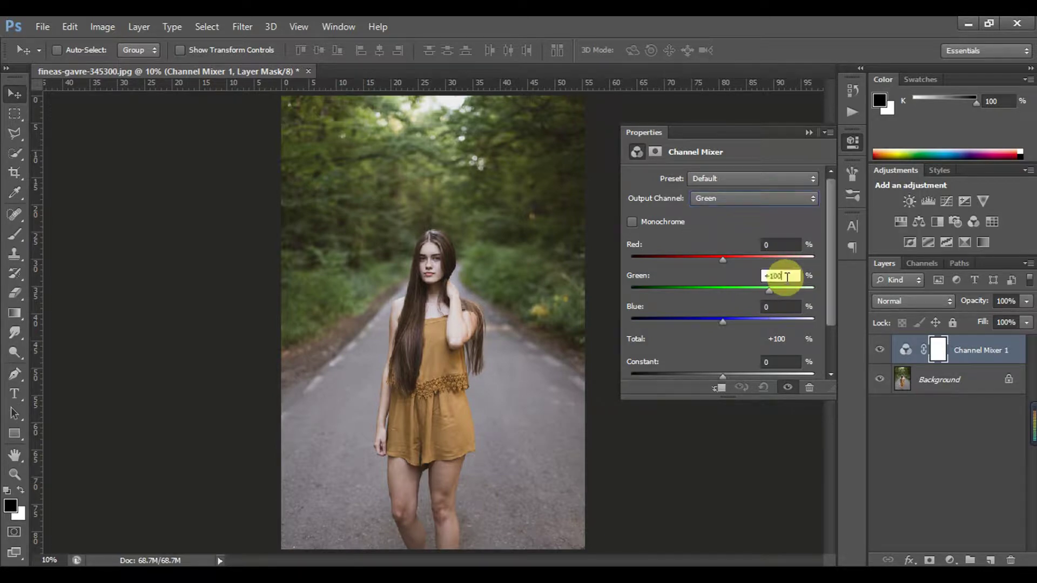
text(1)
key(BackSpace)
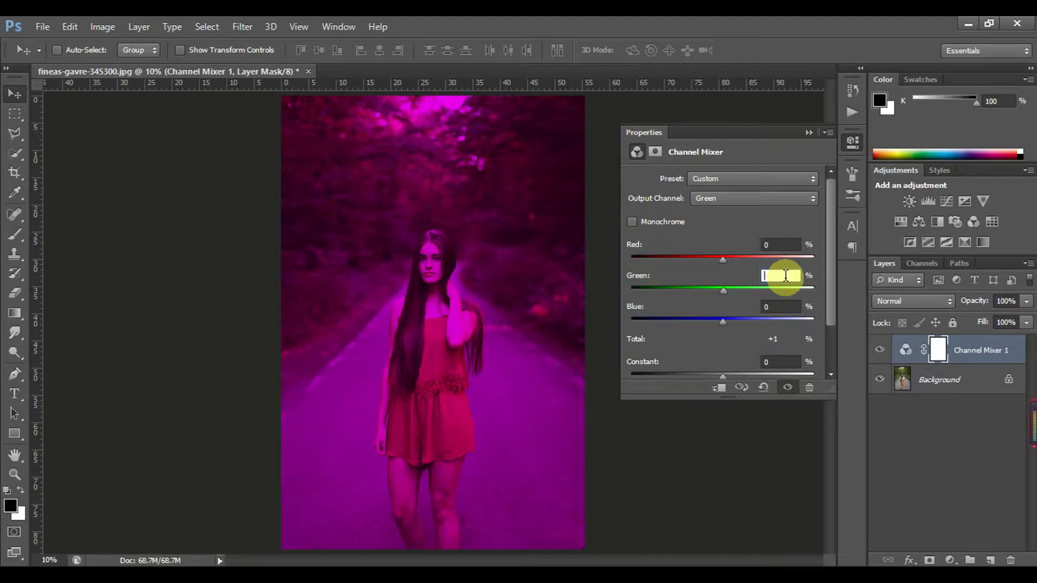
text(10)
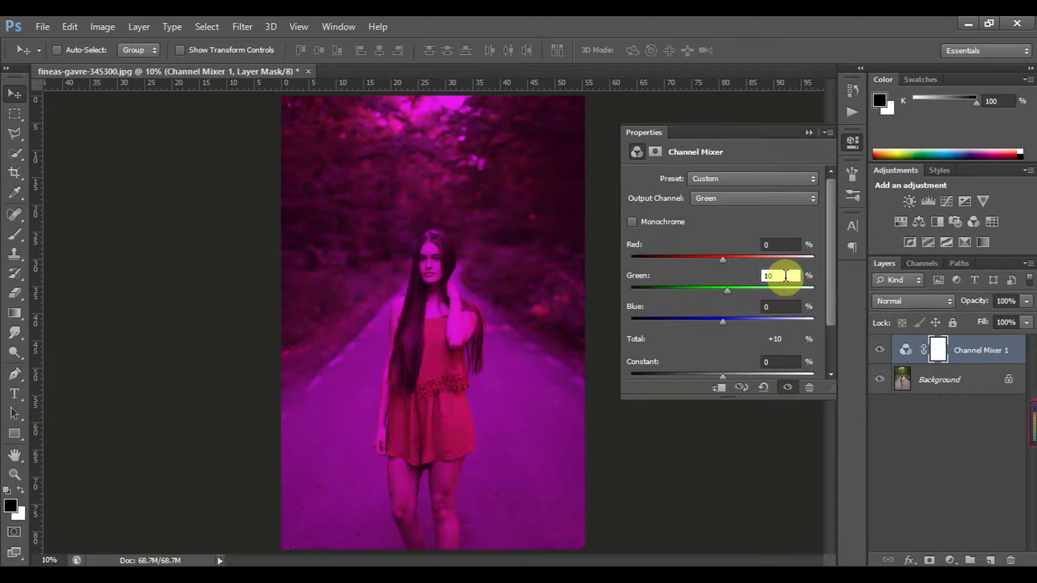
key(BackSpace)
key(BackSpace)
text(0)
click(785, 307)
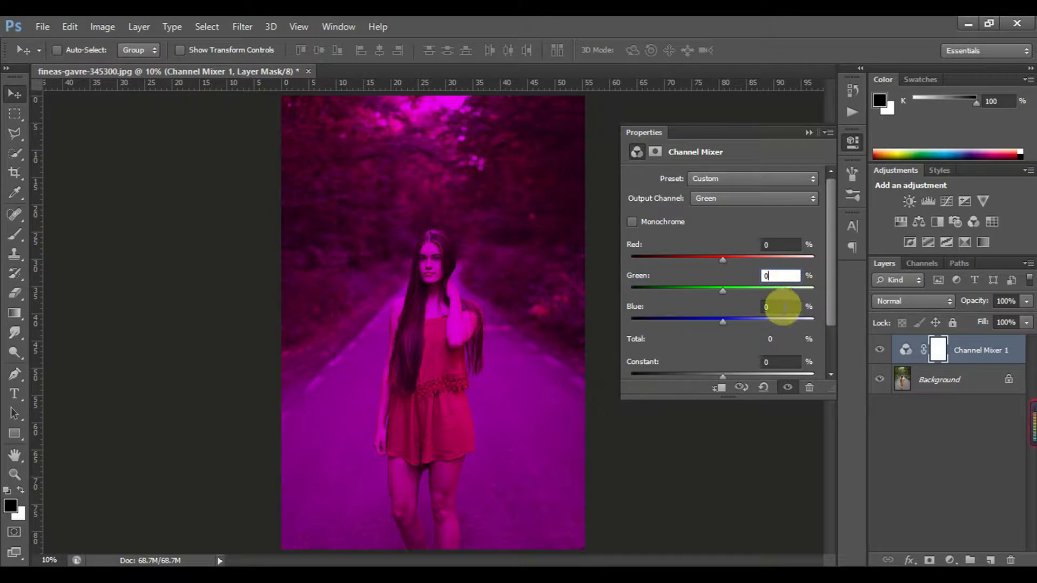
text(100)
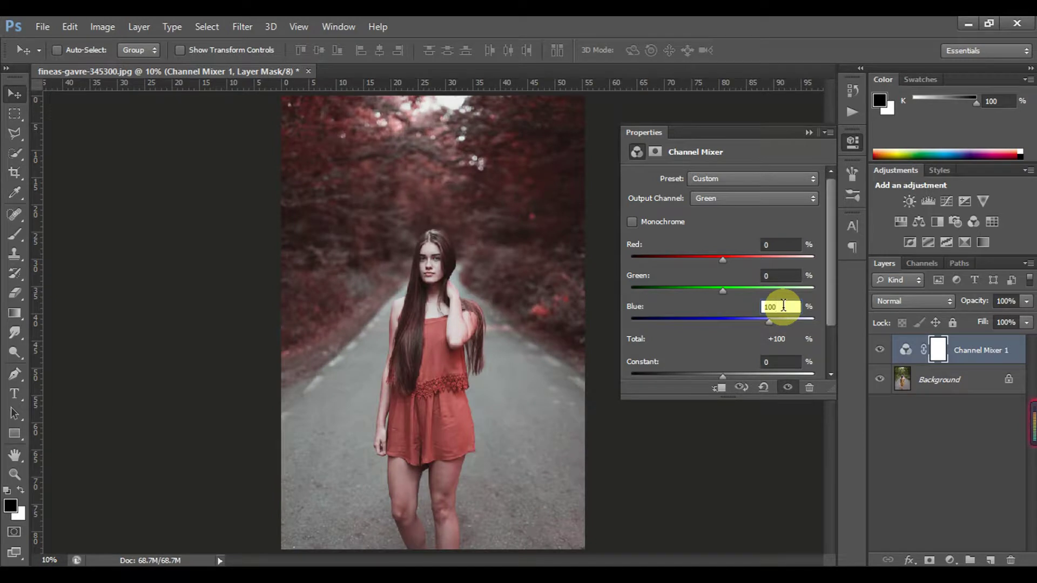
- Set the Channel Mixer's Blue output to Green 100 and Blue 0
click(754, 197)
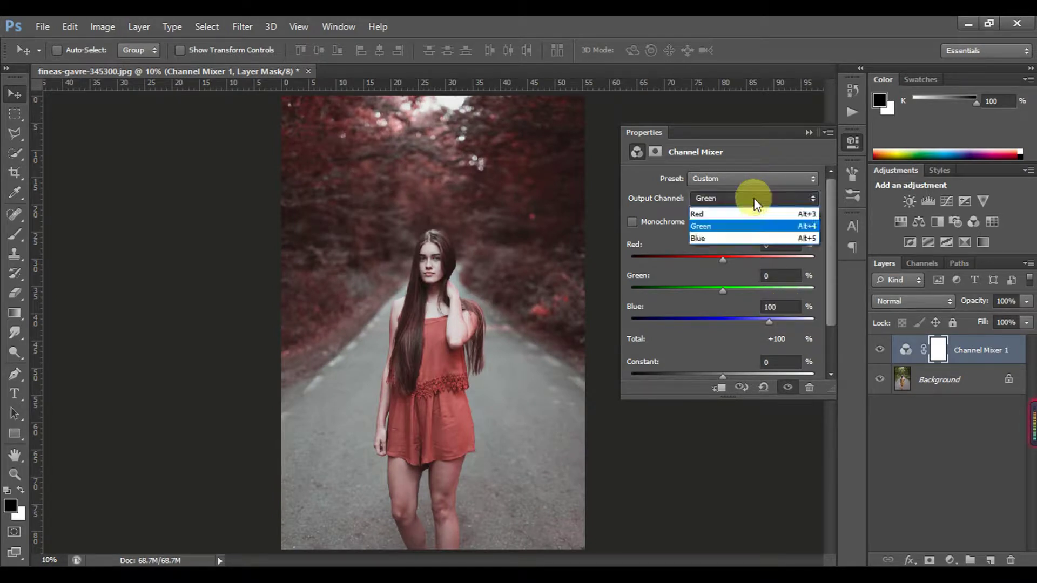
click(750, 237)
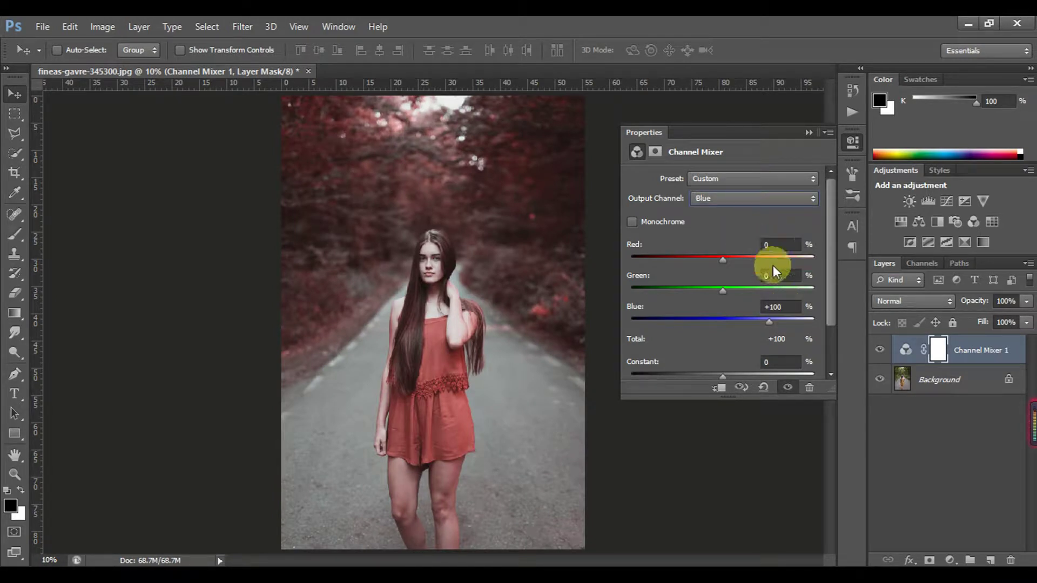
click(780, 275)
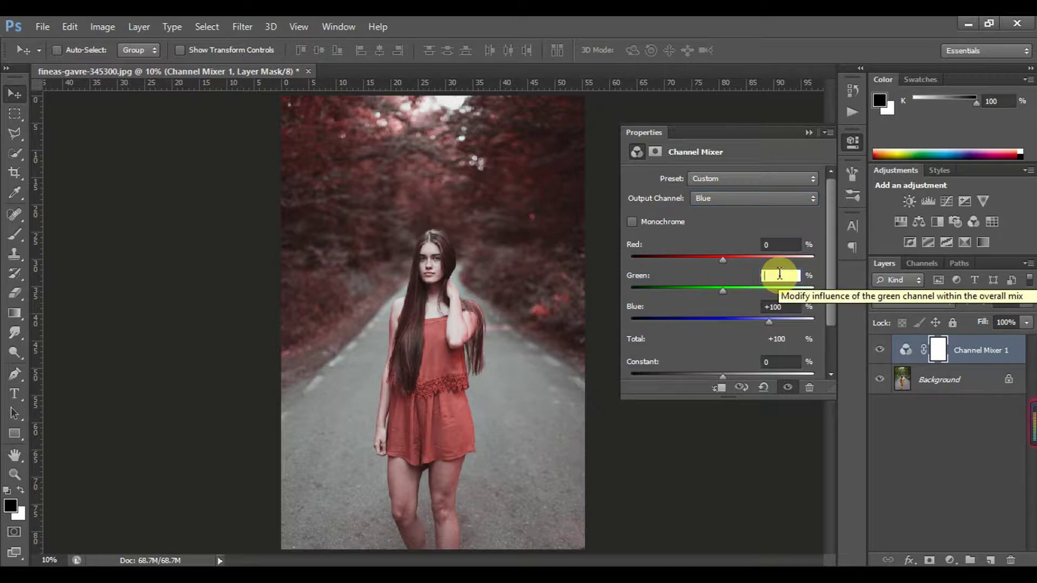
text(100)
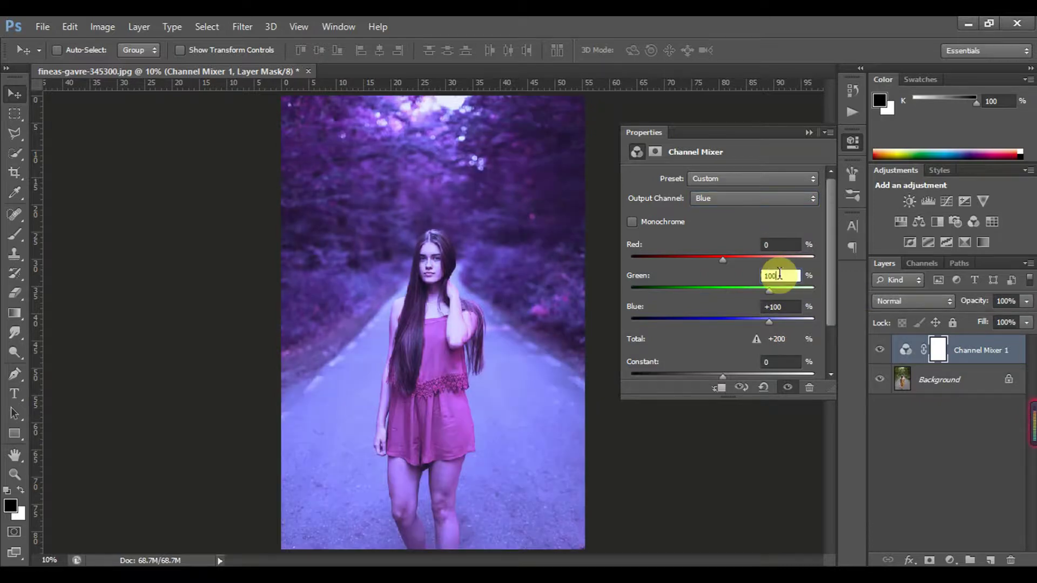
click(781, 307)
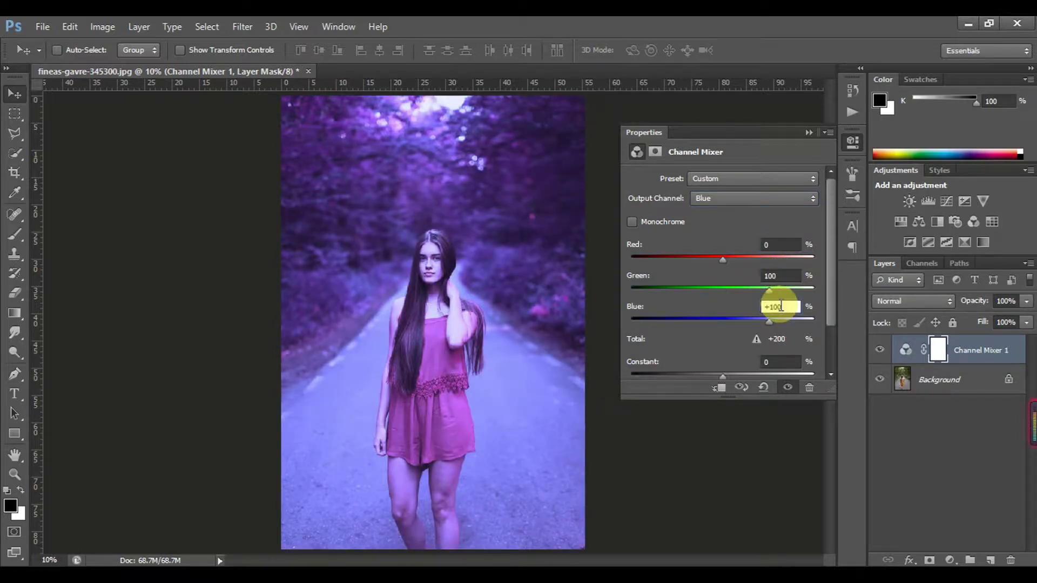
text(+10)
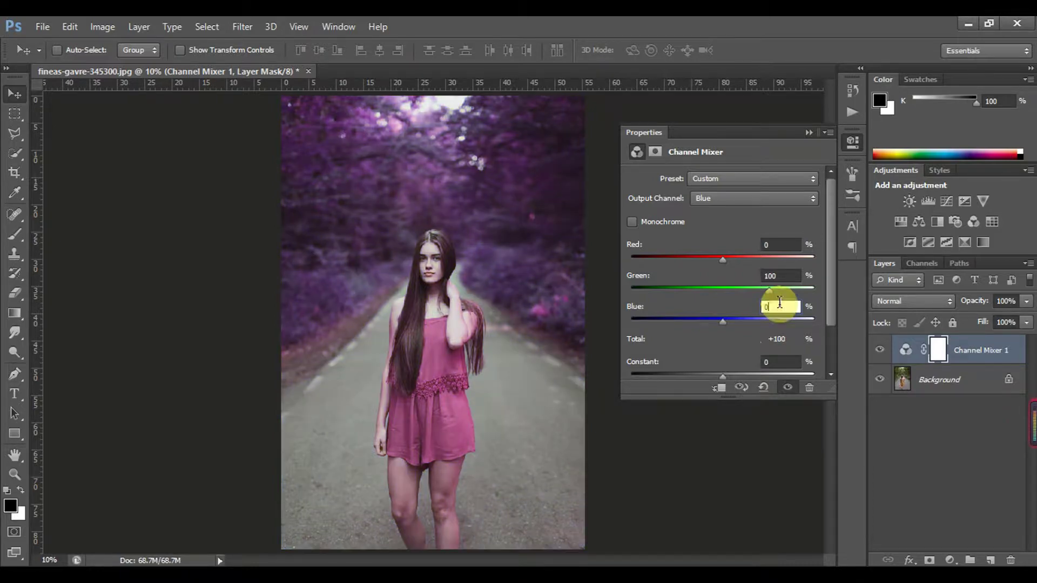
click(809, 135)
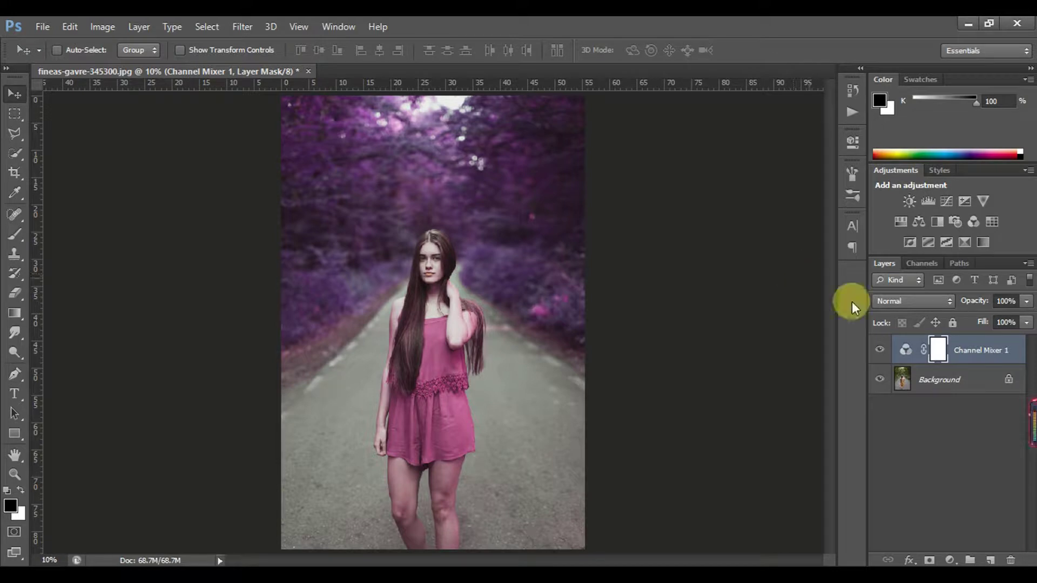
- Blend Channel Mixer 1 in Soft Light and toggle its visibility for a before/after comparison
click(907, 302)
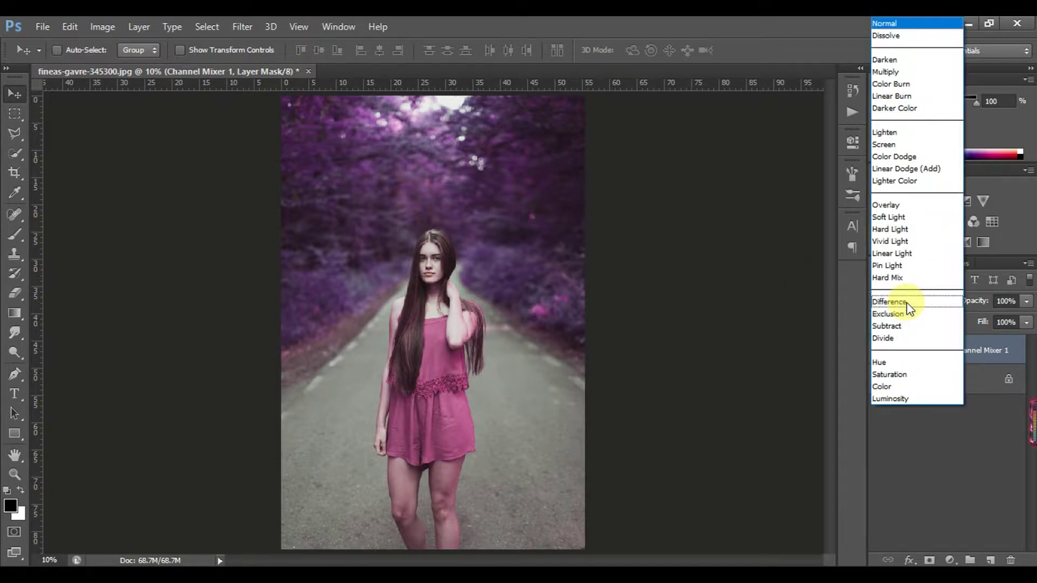
click(904, 218)
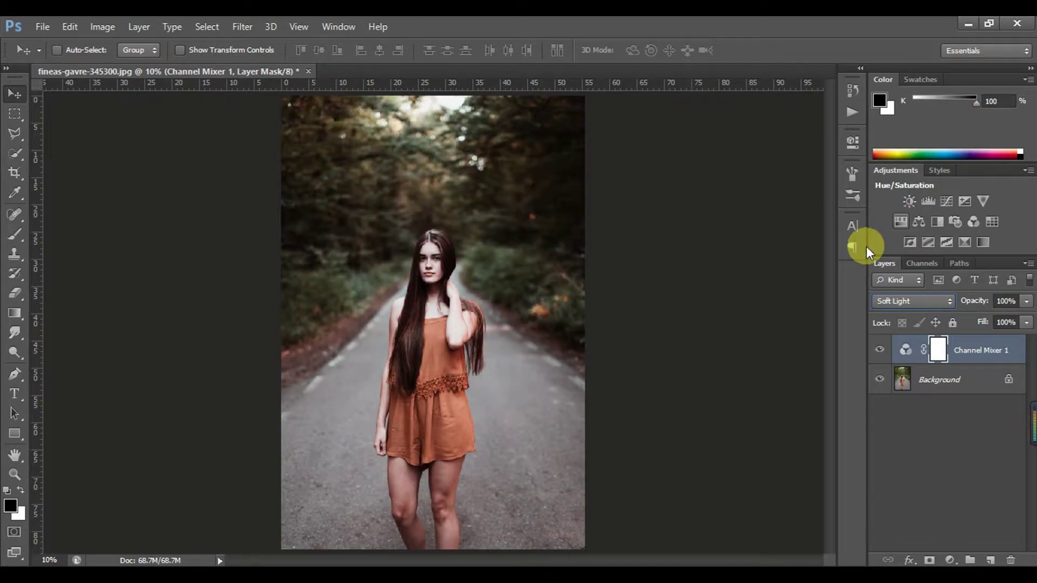
click(880, 351)
click(880, 351)
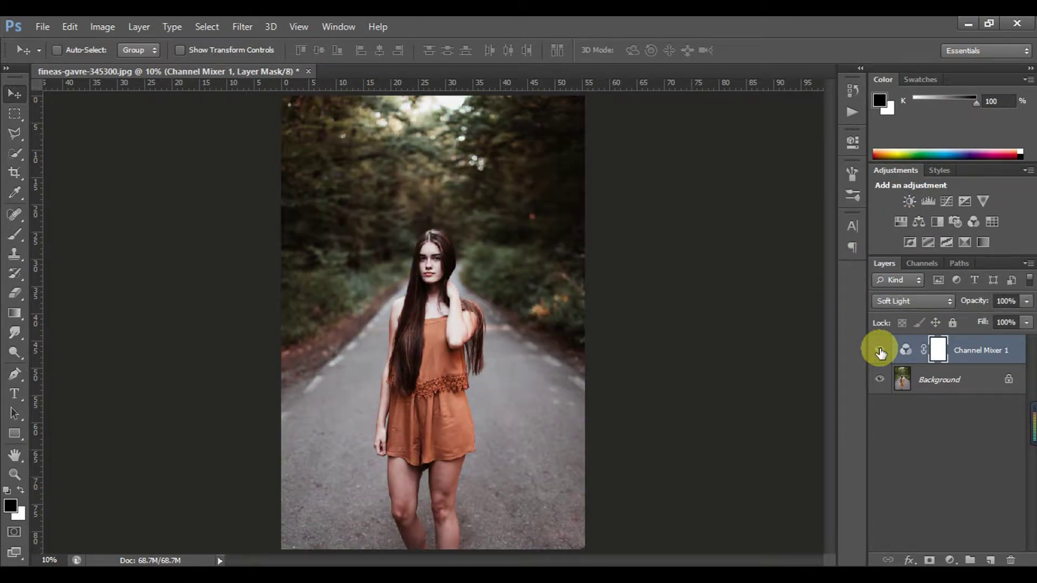
click(952, 560)
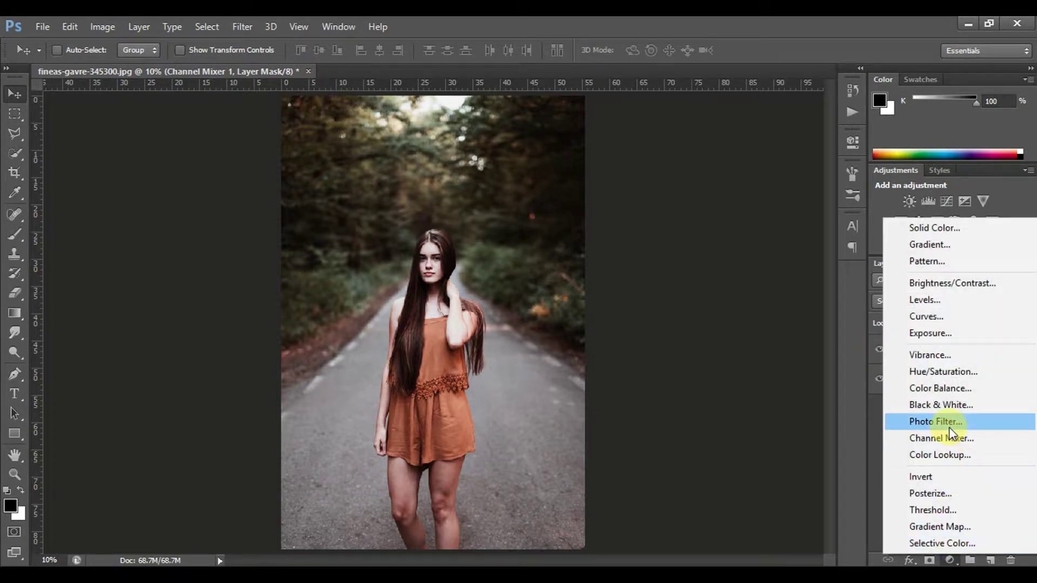
- Add a Brightness/Contrast layer with Brightness 5 and Contrast 14
click(952, 284)
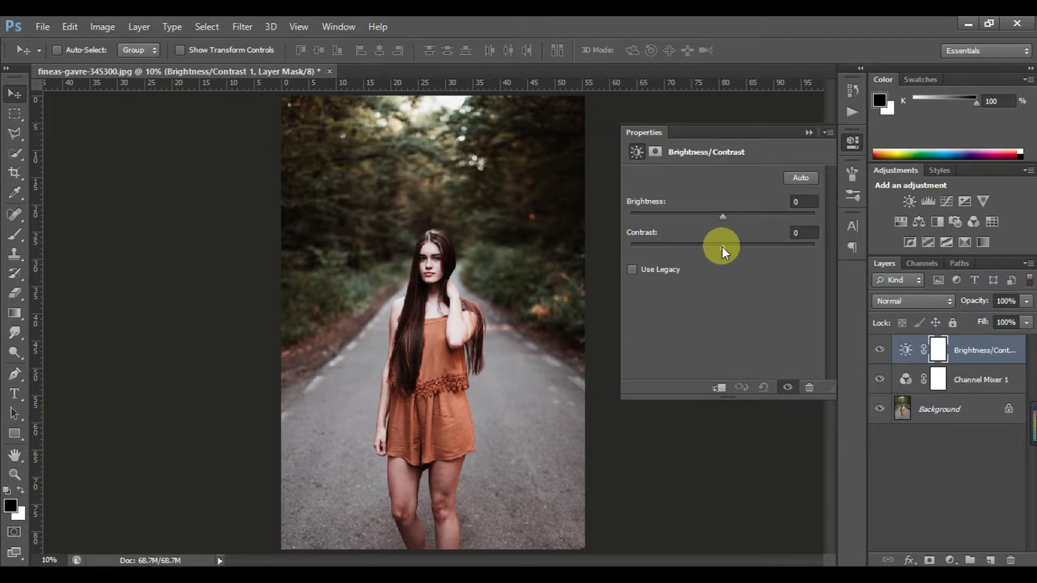
drag(721, 246, 731, 246)
drag(725, 217, 727, 216)
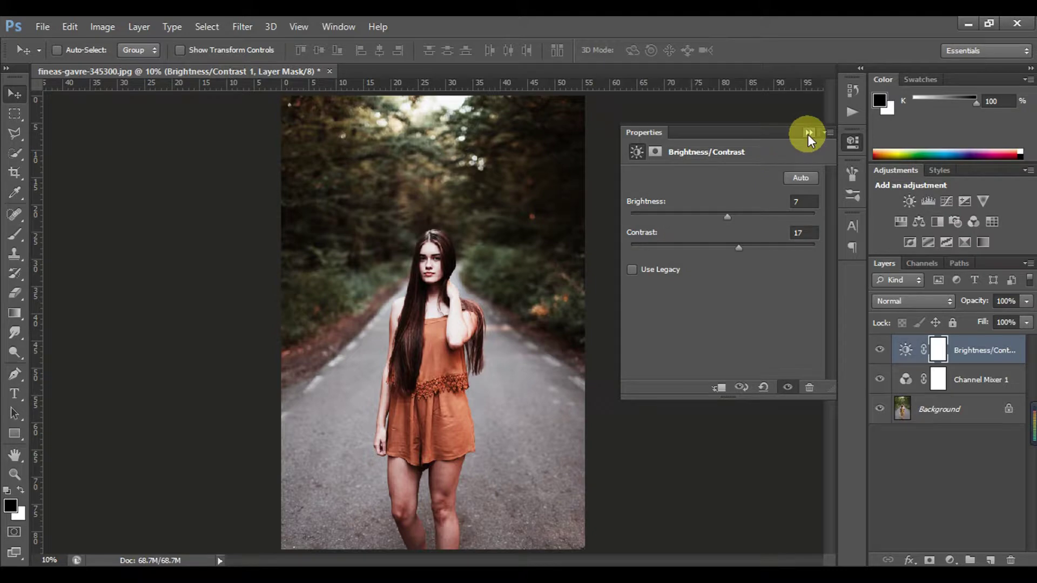
drag(731, 215, 727, 216)
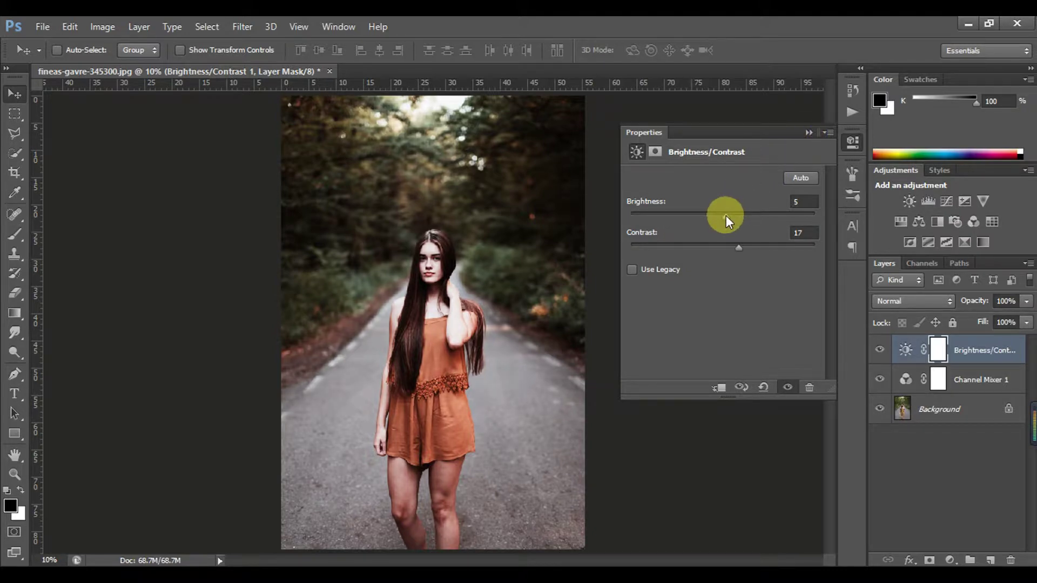
drag(737, 248, 736, 248)
click(809, 133)
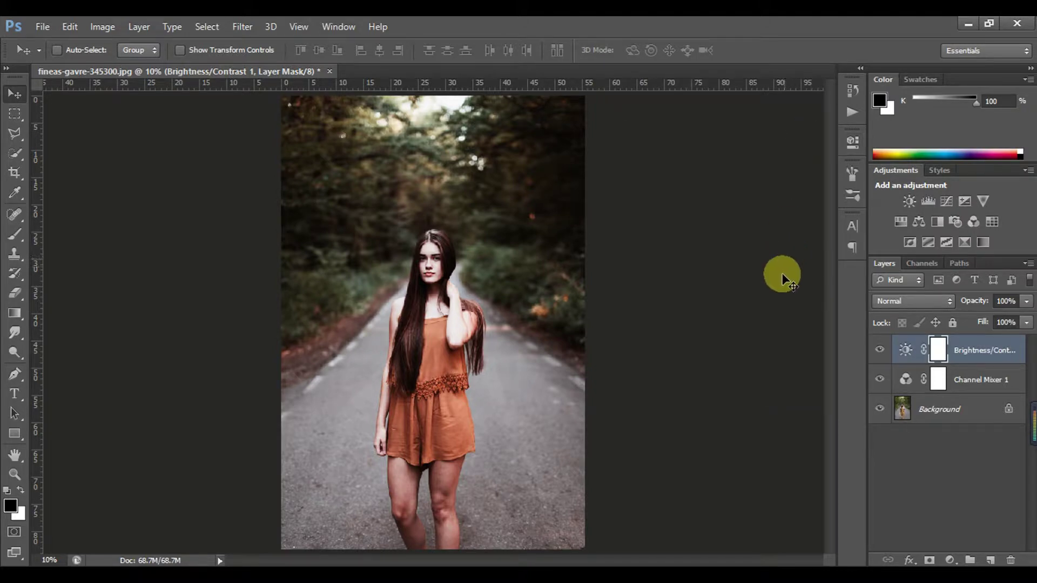
- Add a Gradient Fill layer using the dark-to-transparent preset
click(949, 560)
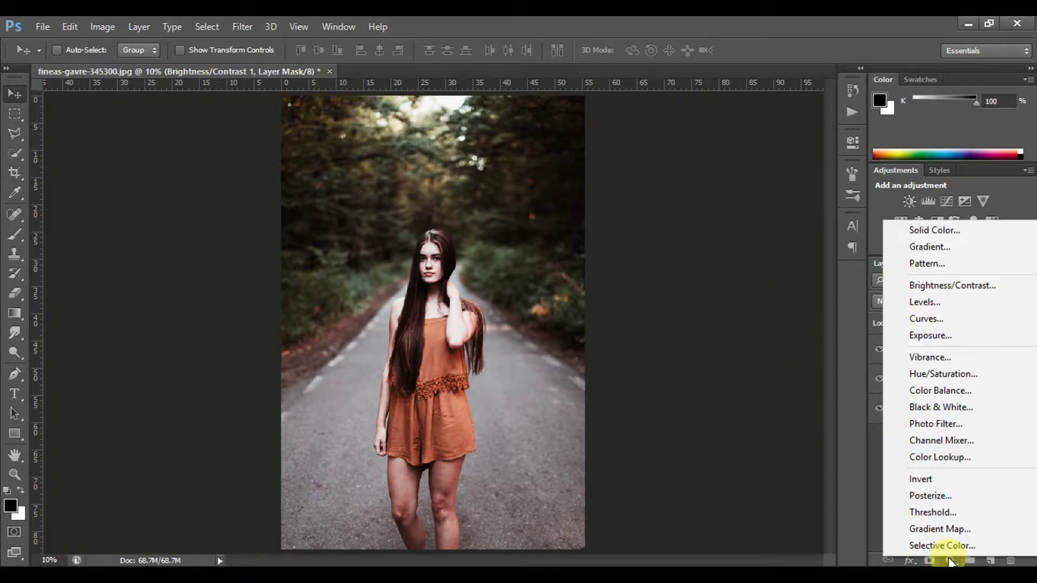
click(936, 250)
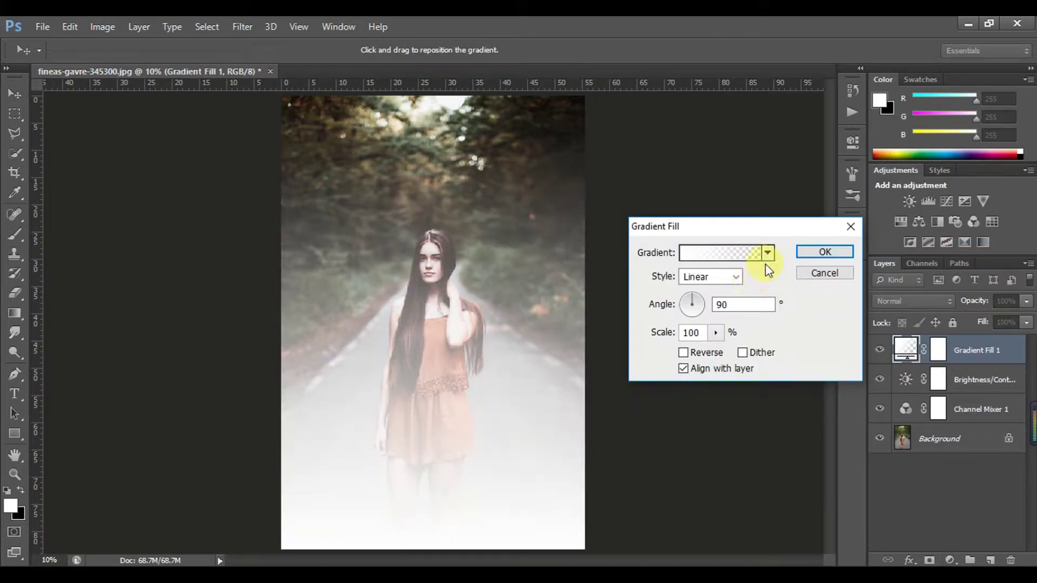
click(768, 253)
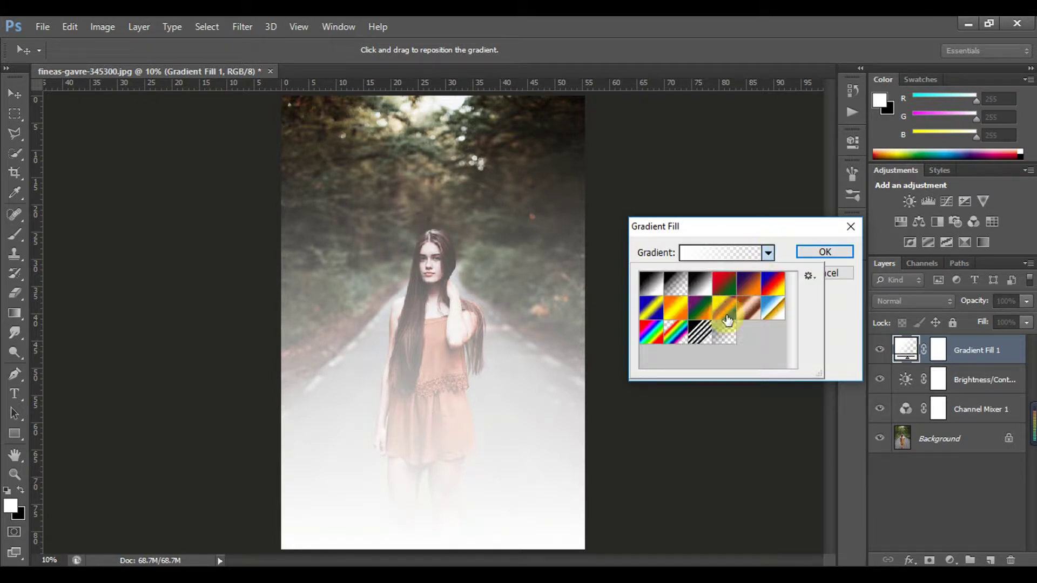
click(721, 336)
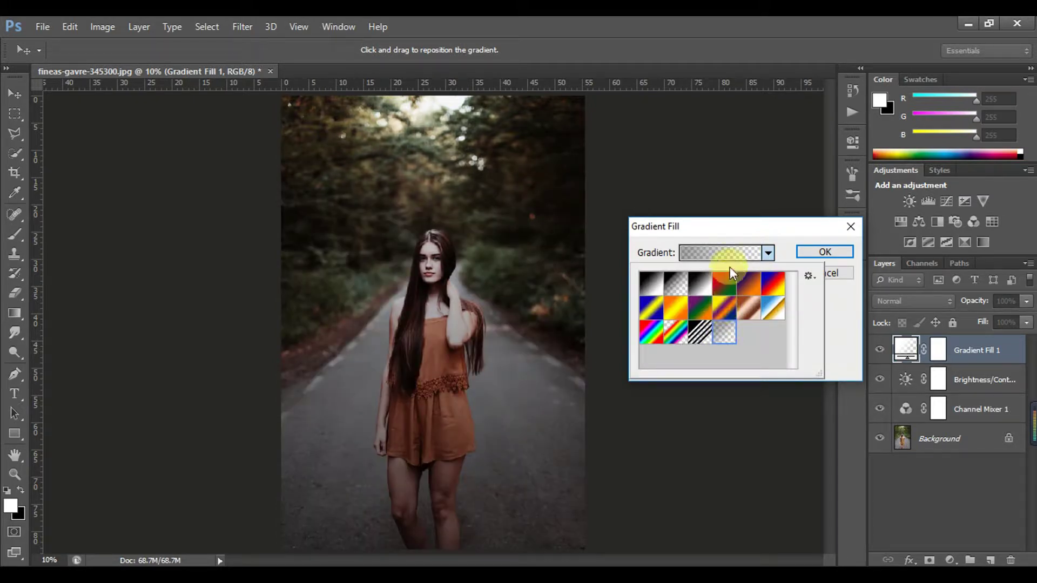
click(781, 238)
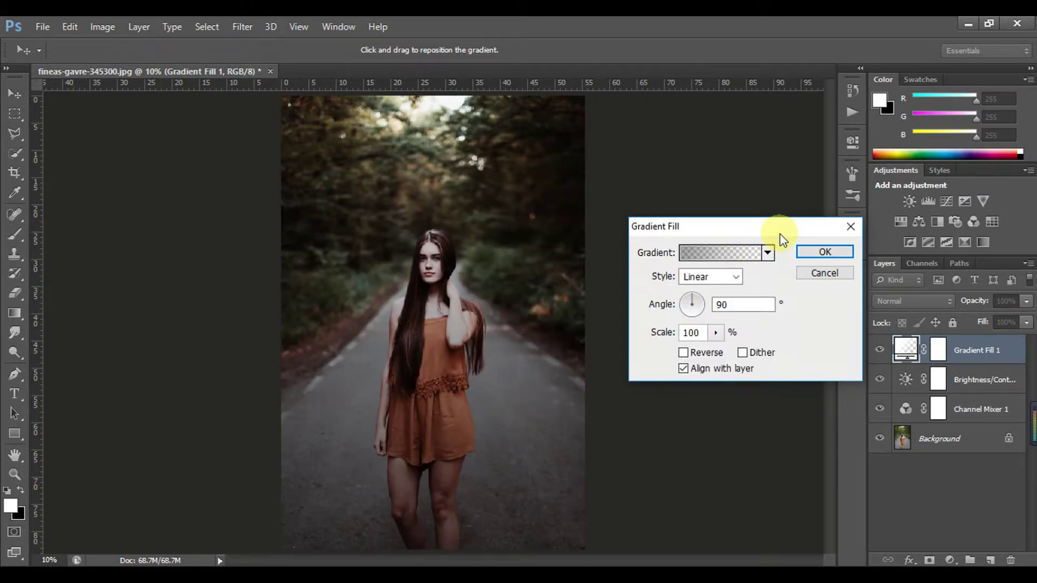
- Make the gradient Radial and Reversed at about 268% scale, and apply it
click(738, 277)
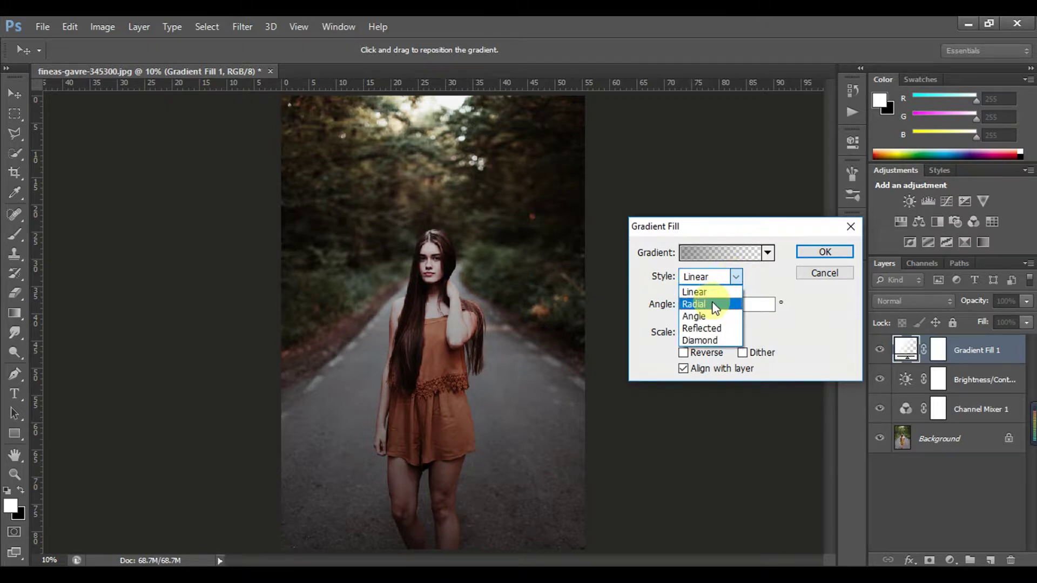
click(715, 304)
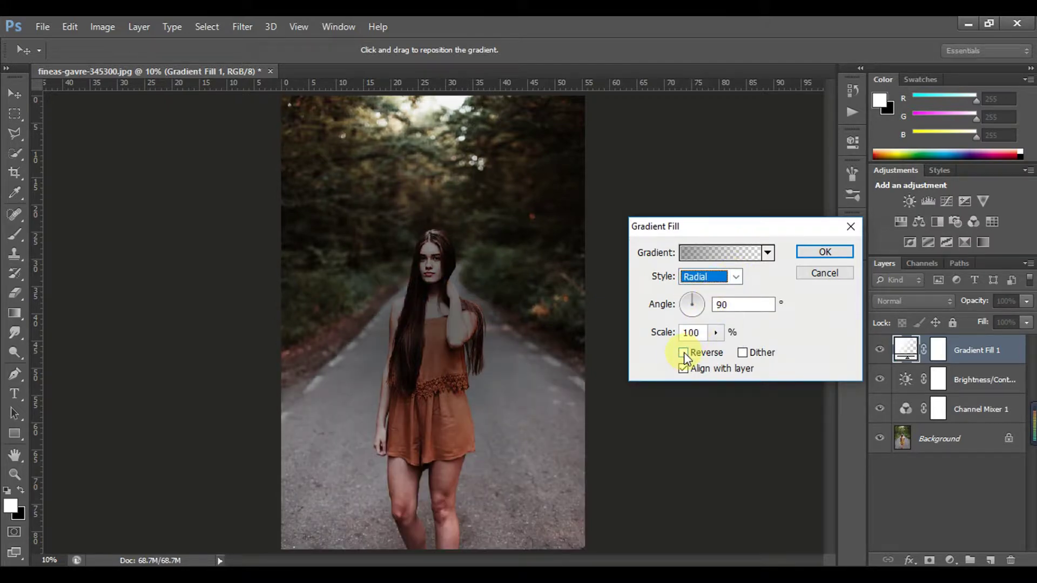
click(684, 353)
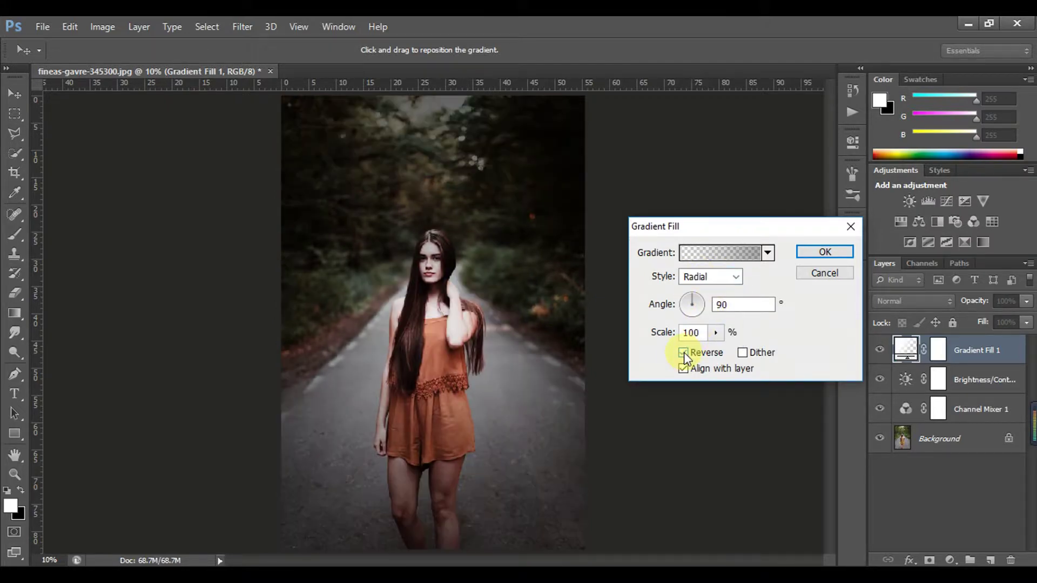
click(717, 334)
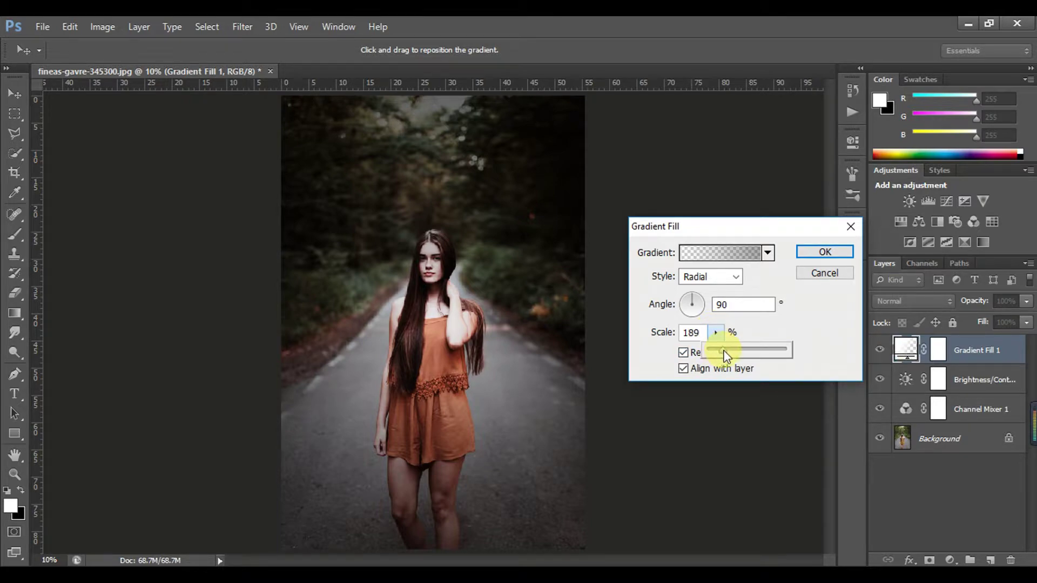
drag(723, 352, 727, 352)
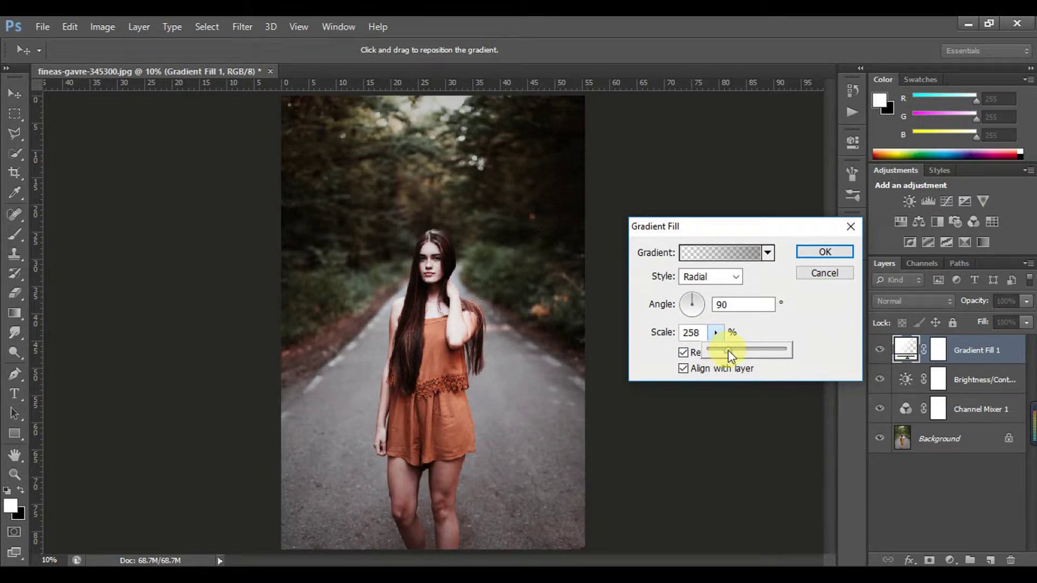
drag(728, 350, 727, 351)
drag(726, 351, 728, 352)
click(804, 257)
click(804, 257)
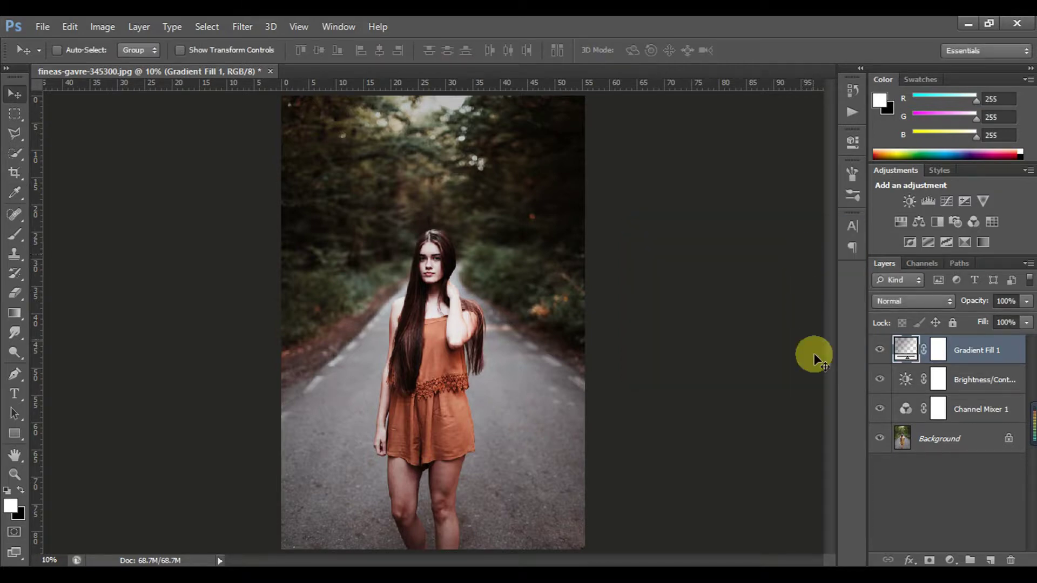
- Add a Gradient Fill 2 layer with the Neutral Density preset and open its Gradient Editor
click(949, 559)
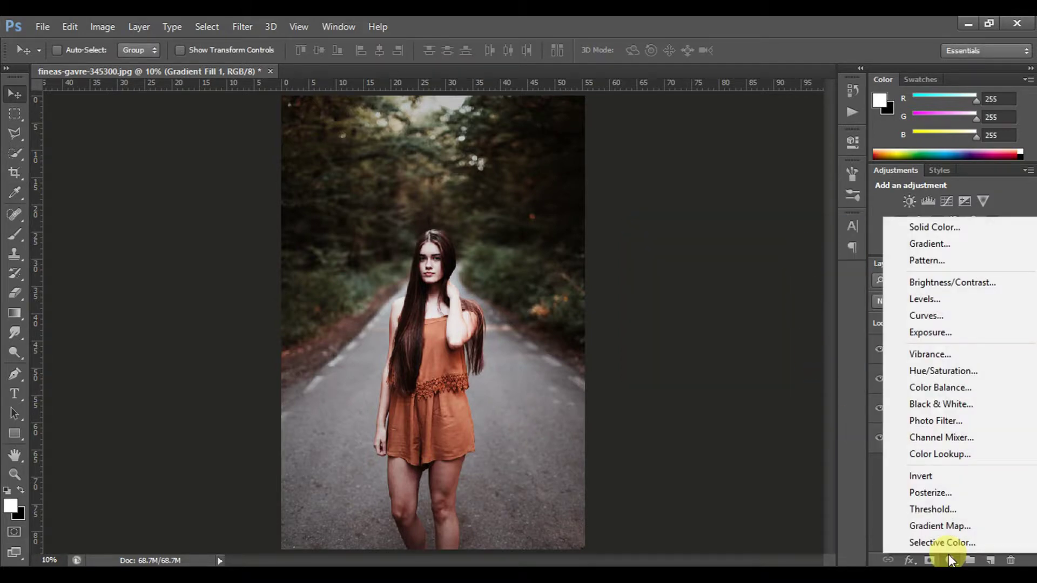
click(938, 244)
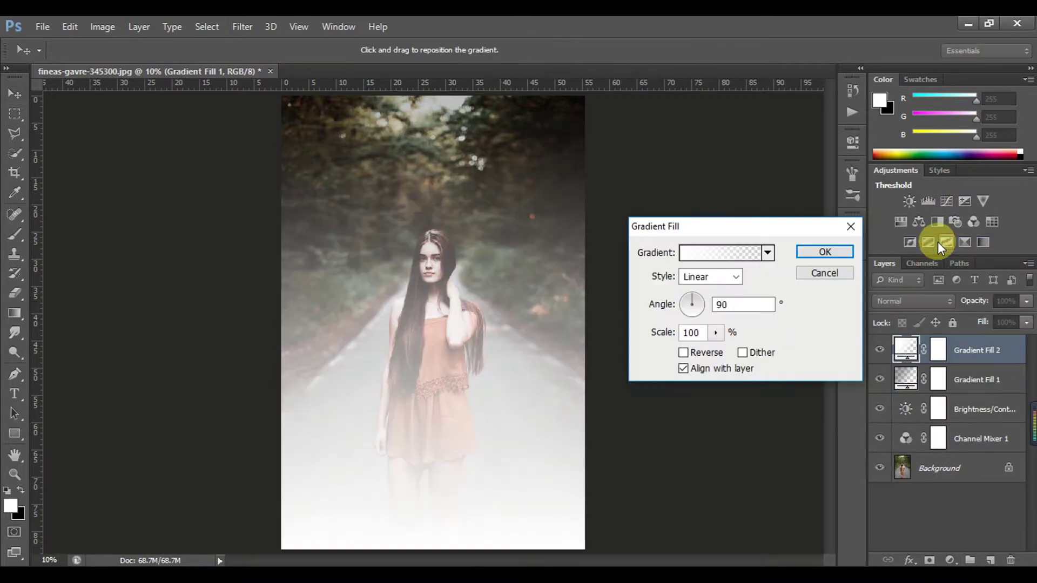
click(768, 253)
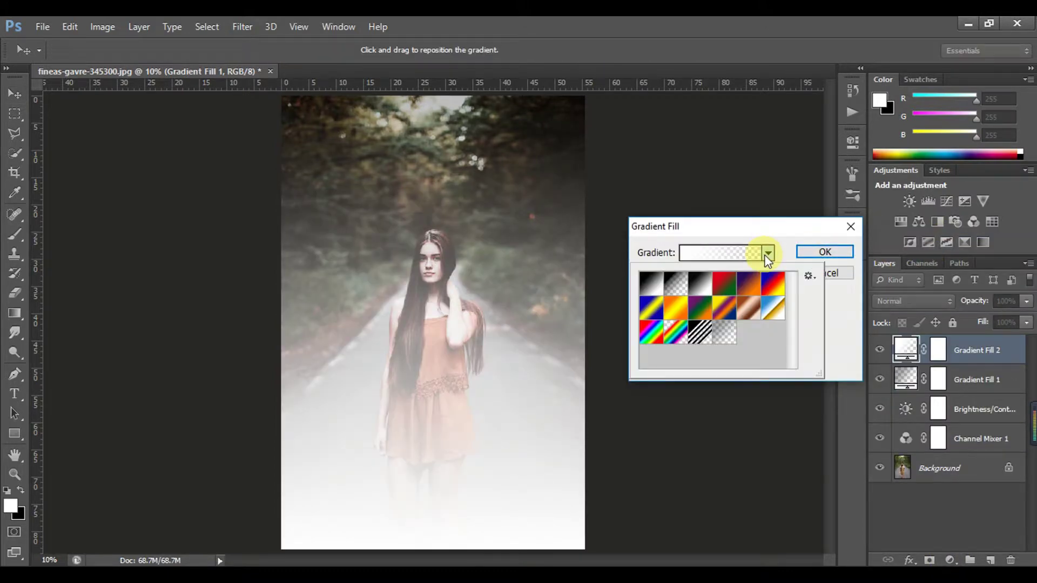
click(721, 337)
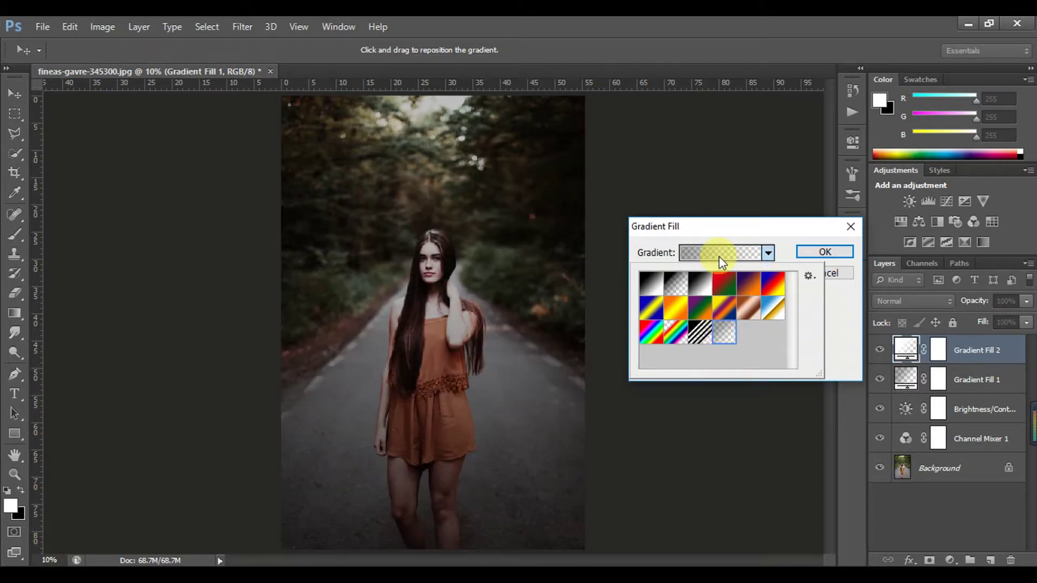
click(718, 254)
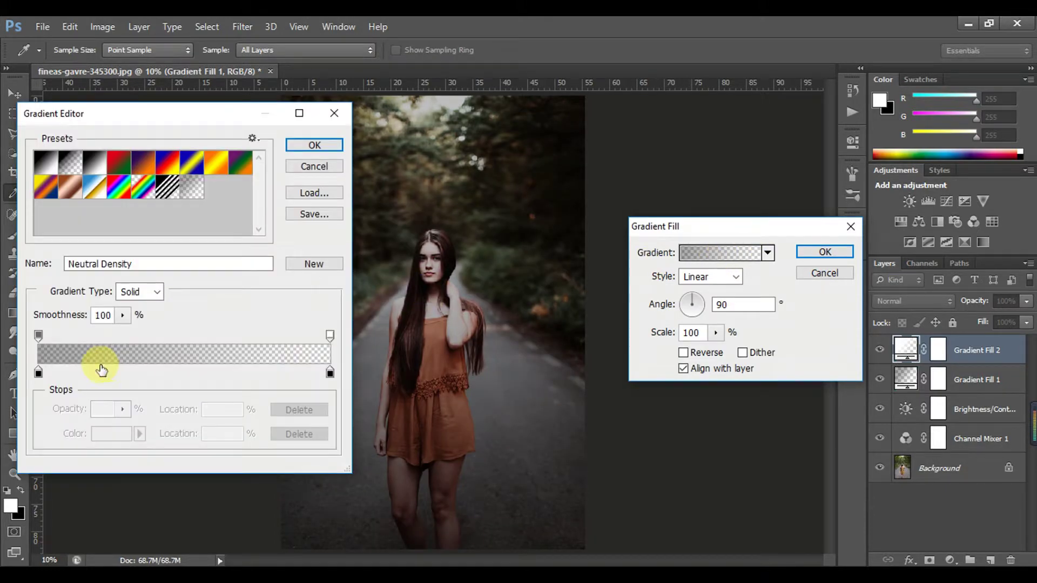
- Set the gradient's left colour stop to pale yellow #f9e782
click(38, 374)
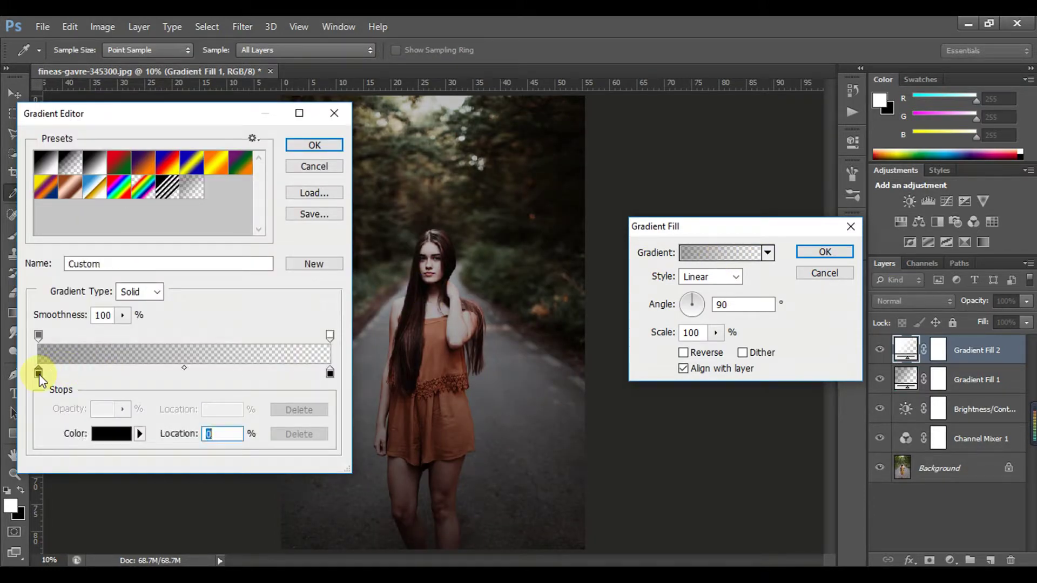
click(109, 435)
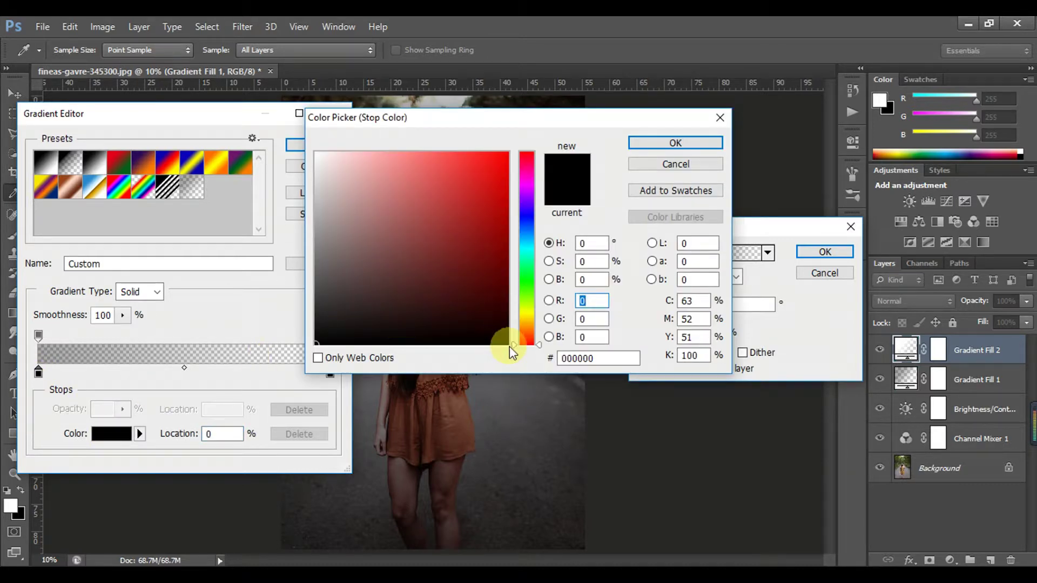
click(516, 337)
drag(515, 337, 517, 318)
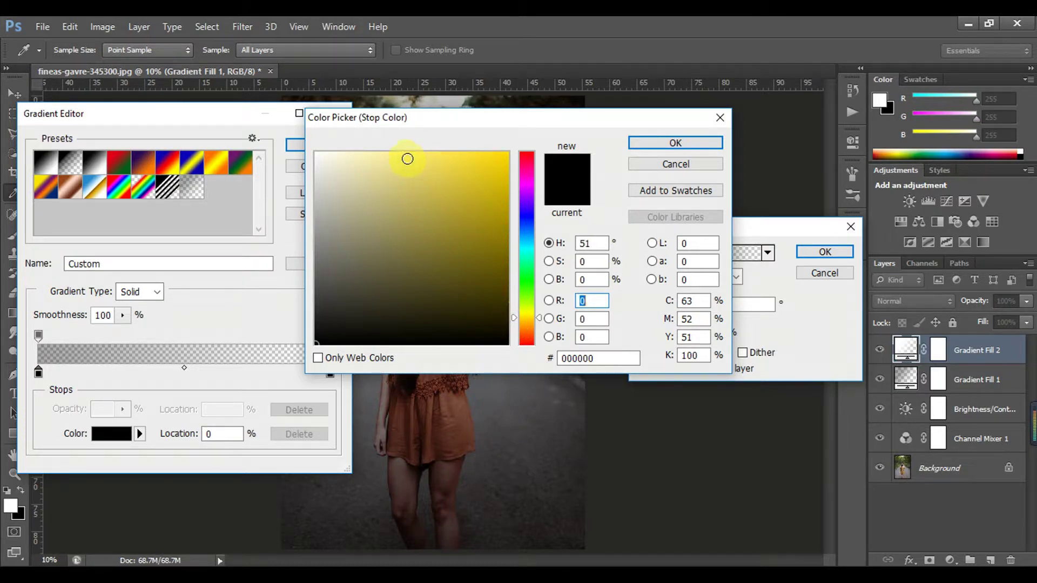
click(408, 156)
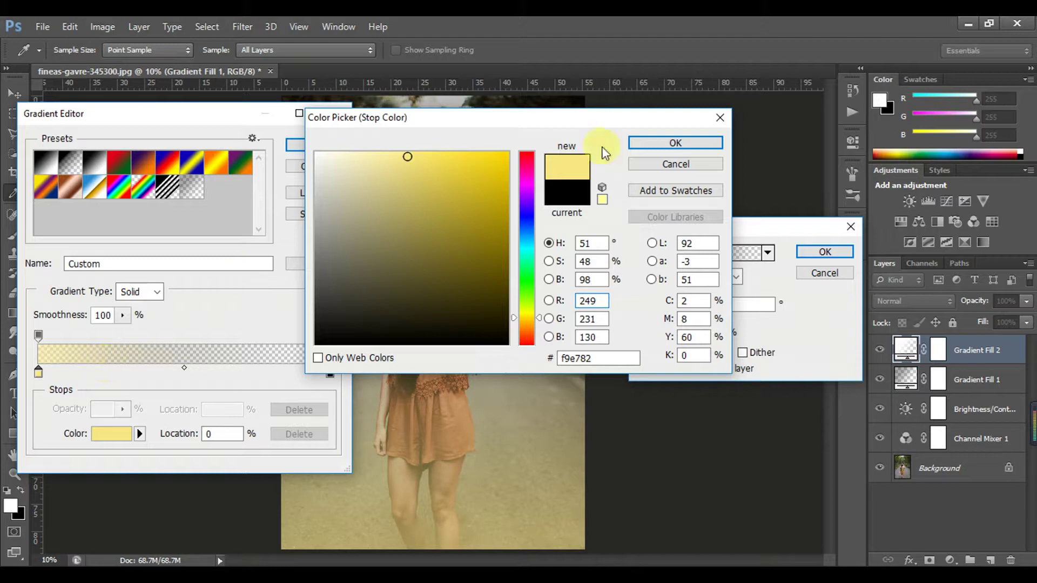
click(651, 144)
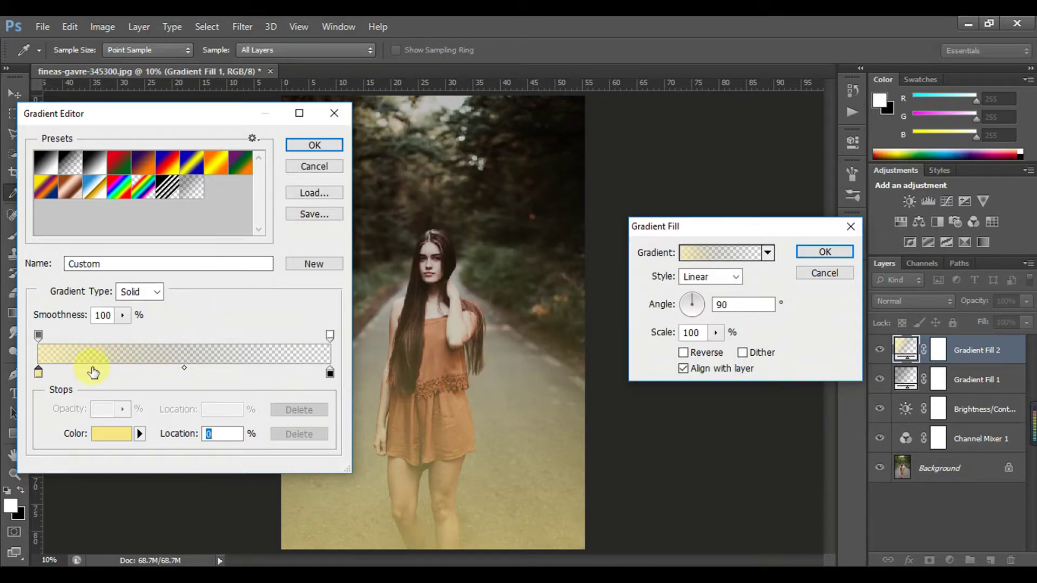
- Add a second colour stop coloured light orange
click(104, 371)
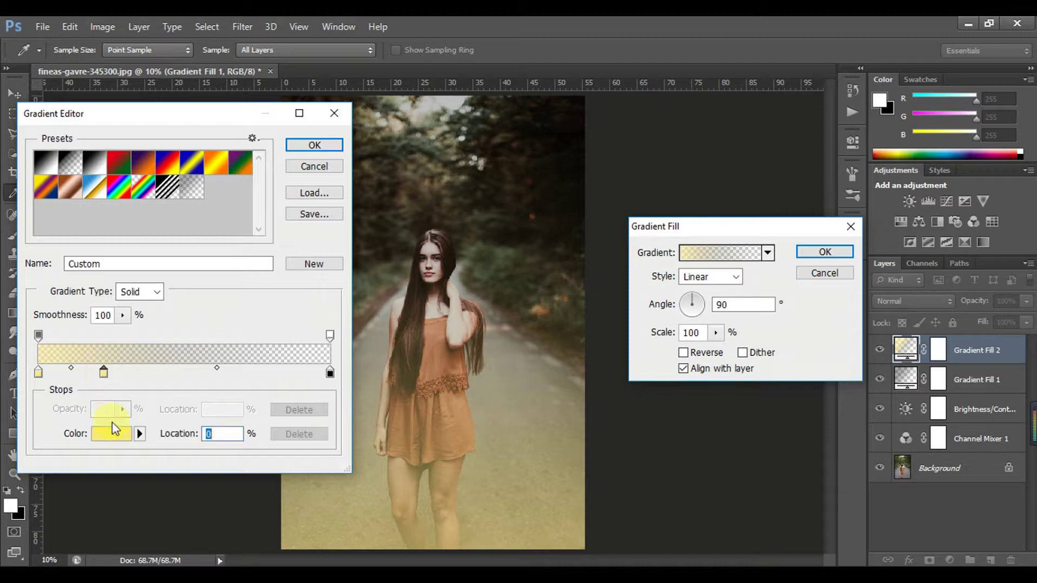
click(113, 436)
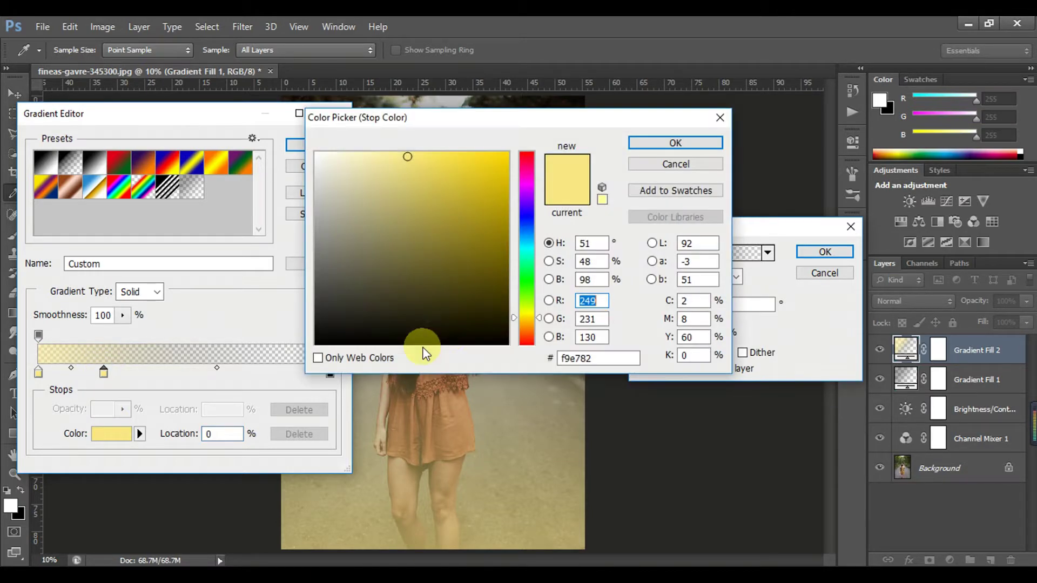
drag(510, 323, 511, 325)
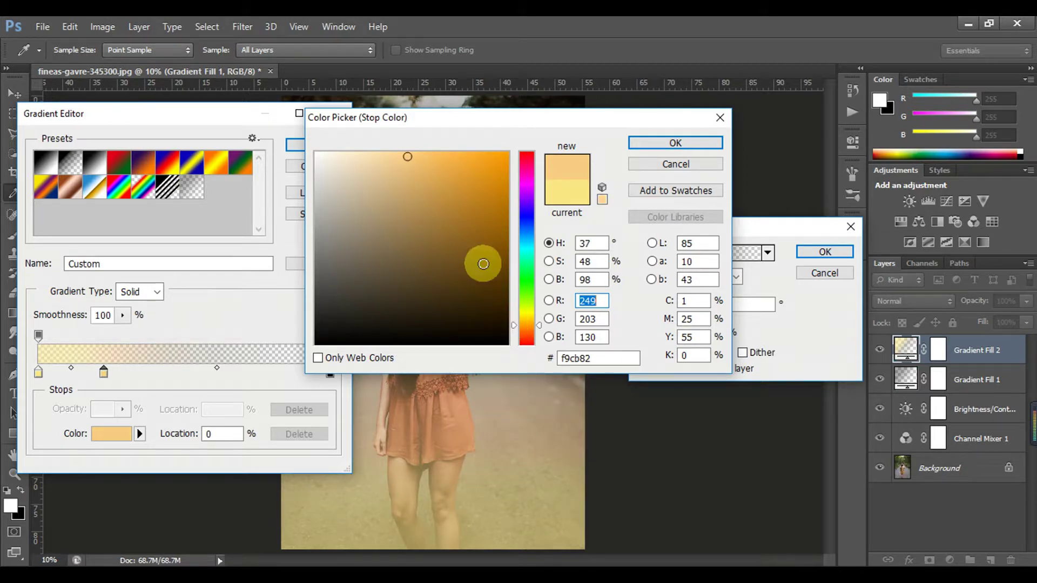
click(398, 155)
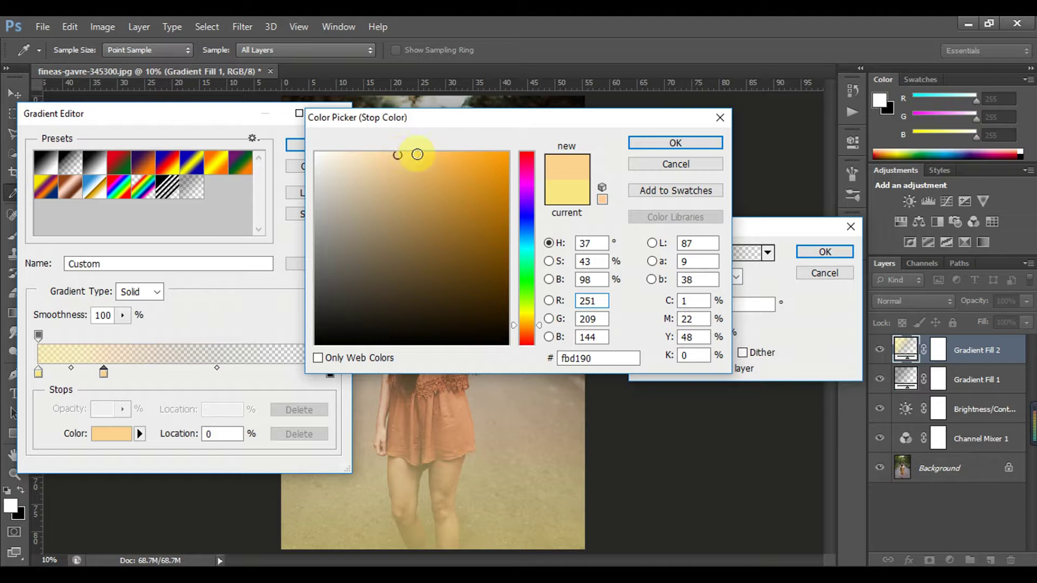
click(412, 155)
click(407, 156)
click(675, 143)
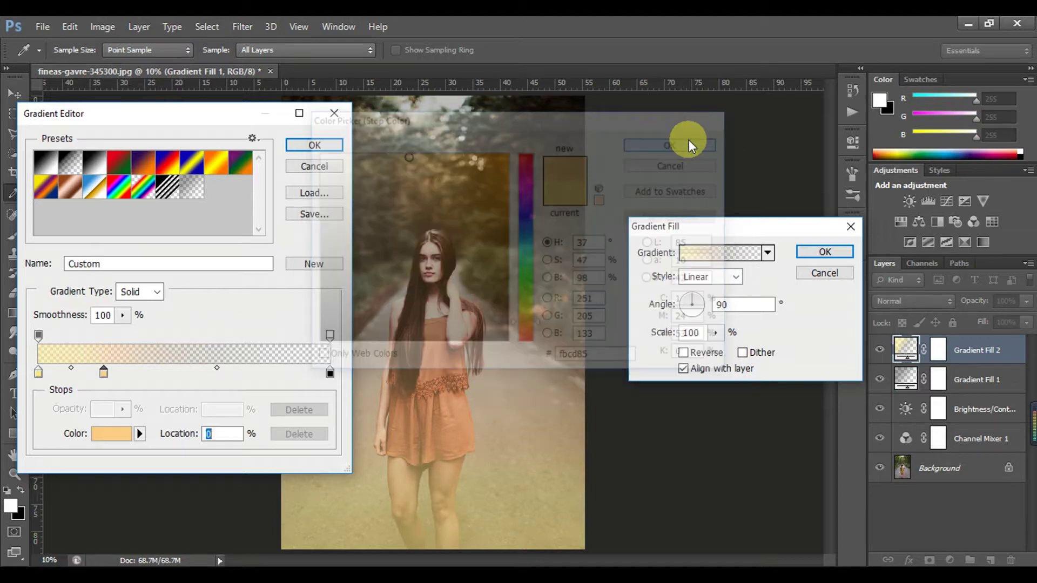
- Add a third colour stop in salmon peach #fc9576 and accept the gradient
click(166, 372)
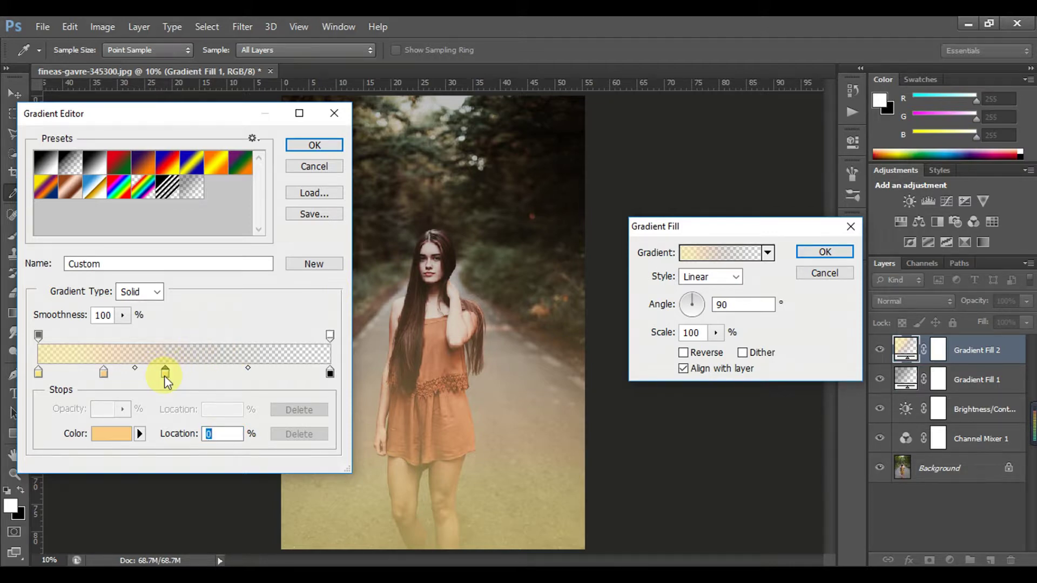
click(127, 434)
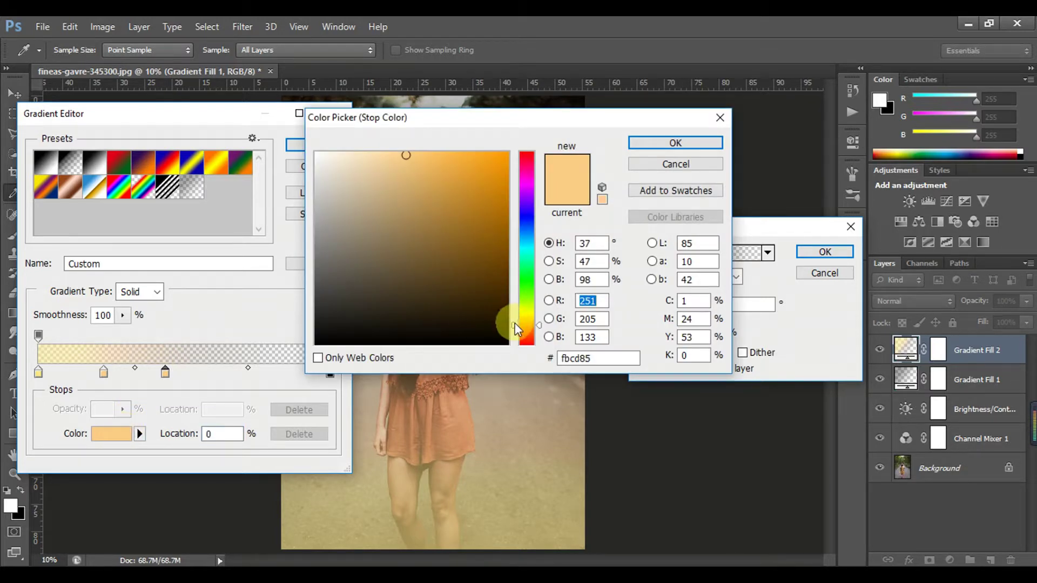
drag(514, 324, 515, 339)
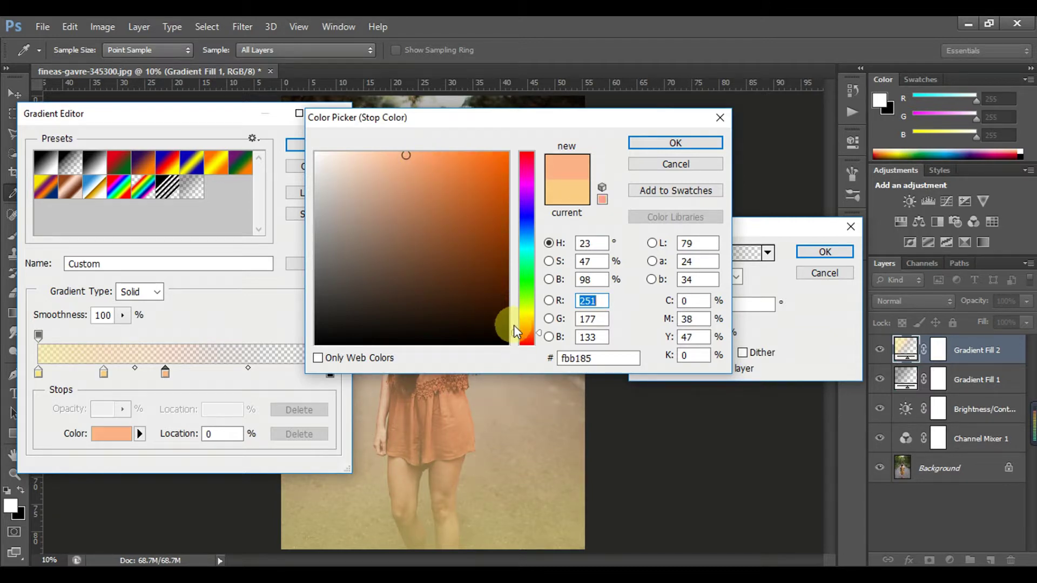
drag(513, 332, 513, 337)
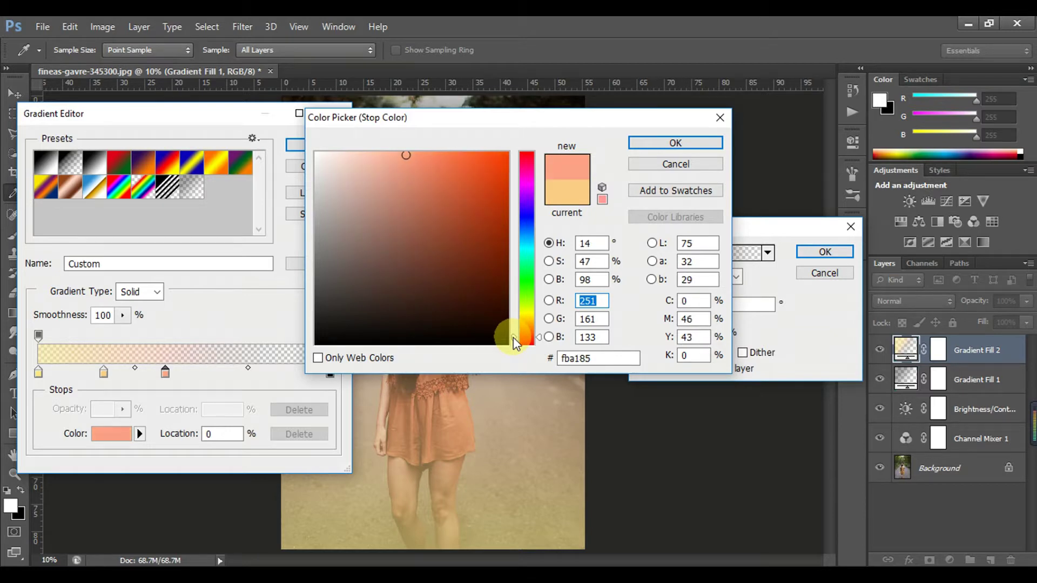
click(419, 155)
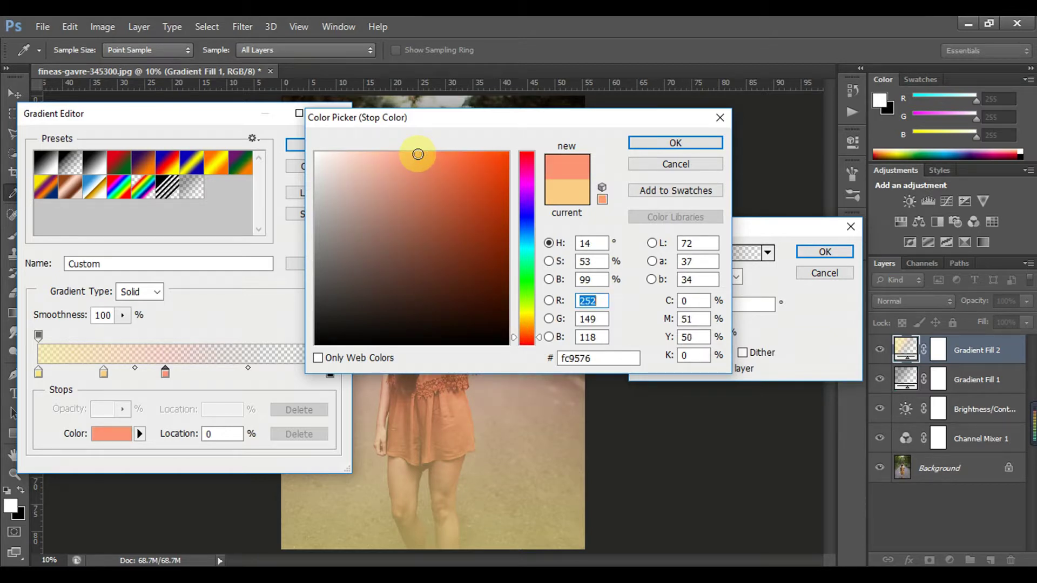
click(649, 142)
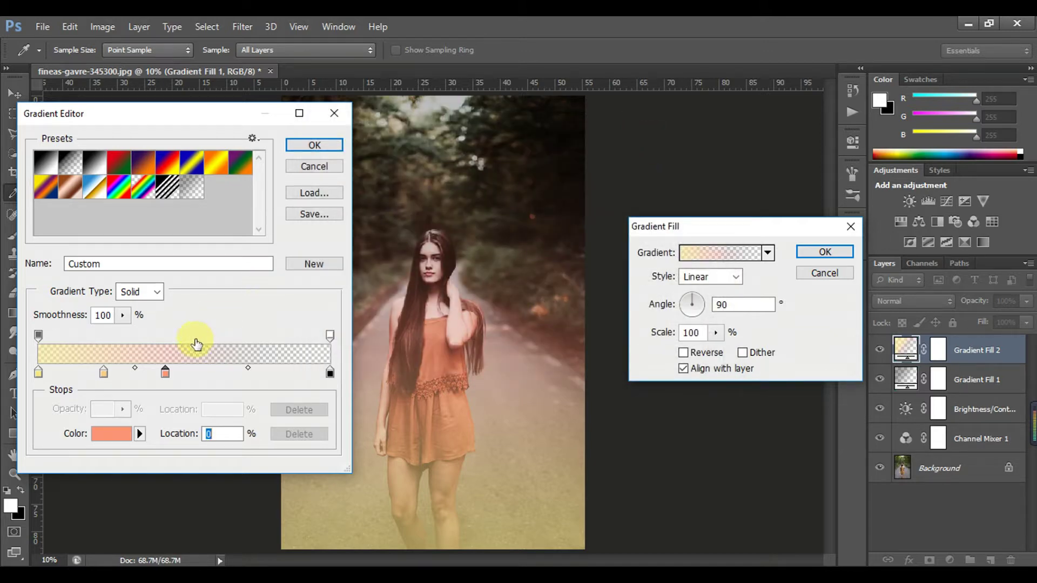
click(293, 147)
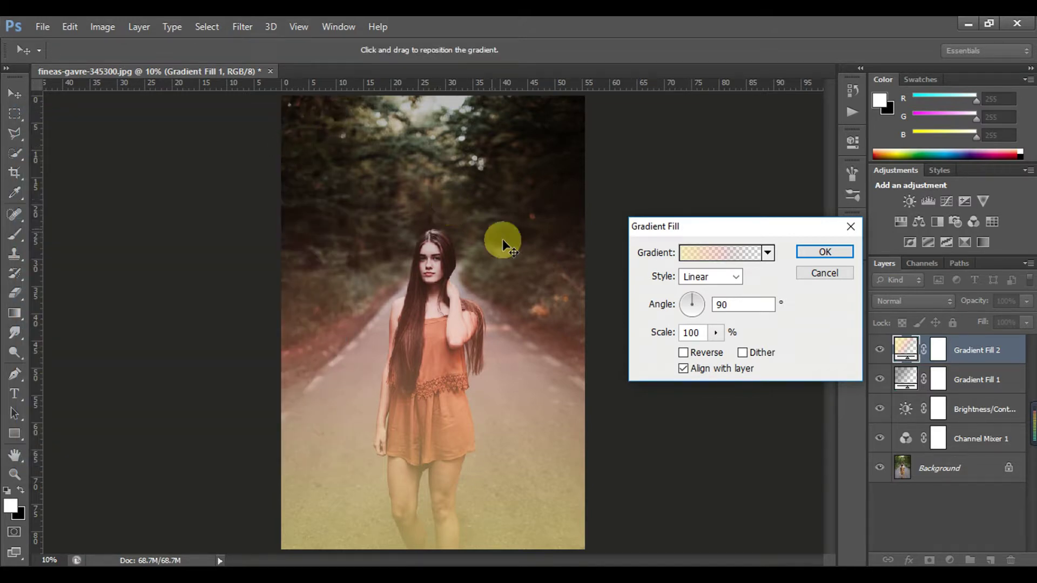
- Make Gradient Fill 2 radial at 139% scale, centred in the treetops above the girl
click(738, 280)
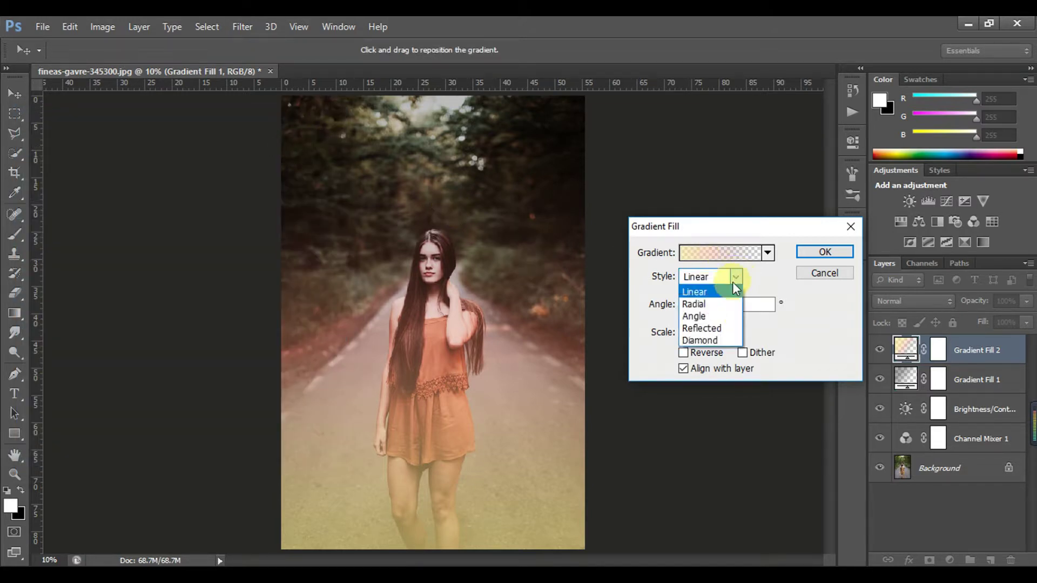
click(718, 301)
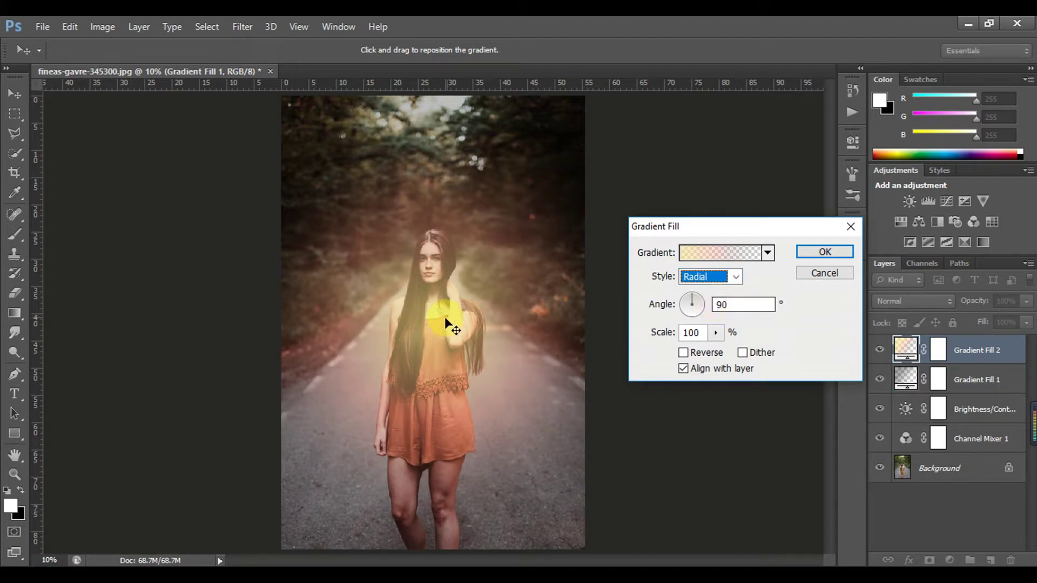
mouse_move(446, 317)
mouse_down()
mouse_move(517, 128)
mouse_move(498, 143)
mouse_up()
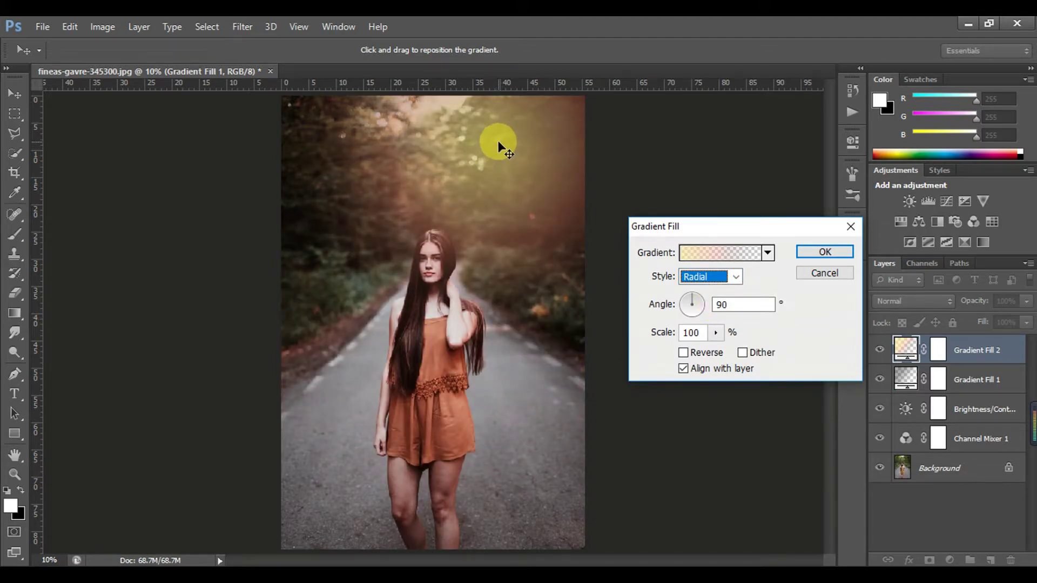
click(716, 332)
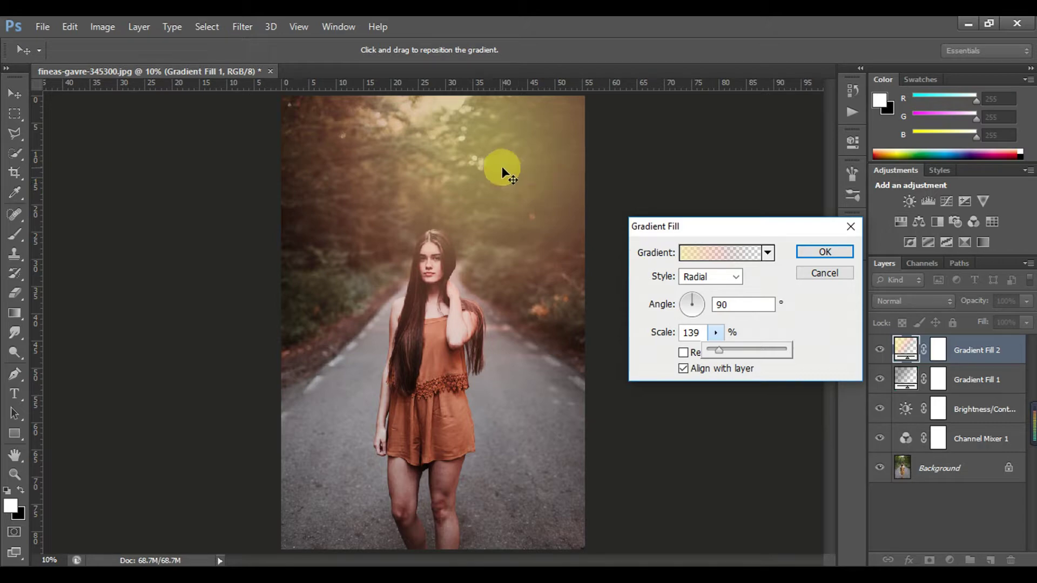
click(504, 167)
mouse_move(504, 167)
mouse_down()
mouse_move(474, 150)
mouse_move(484, 152)
mouse_up()
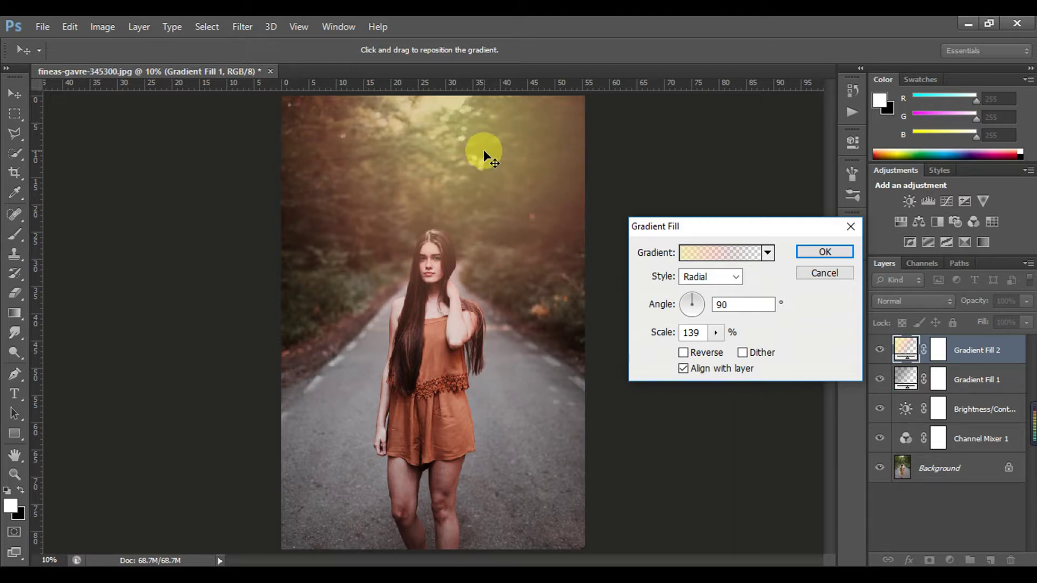
click(808, 253)
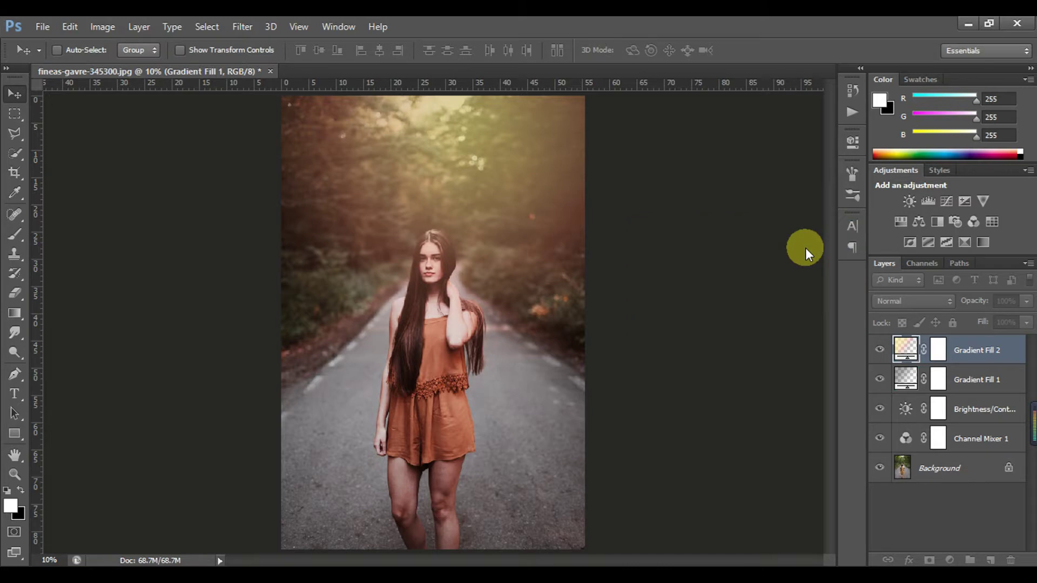
- Switch Gradient Fill 2 to Hard Light blending and lower its opacity to 90%
click(891, 302)
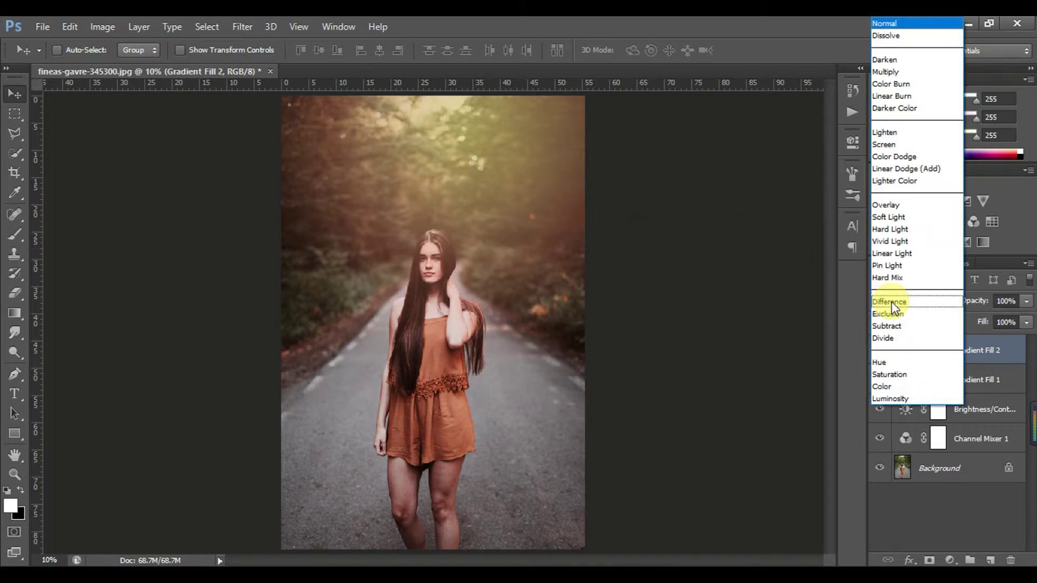
click(893, 229)
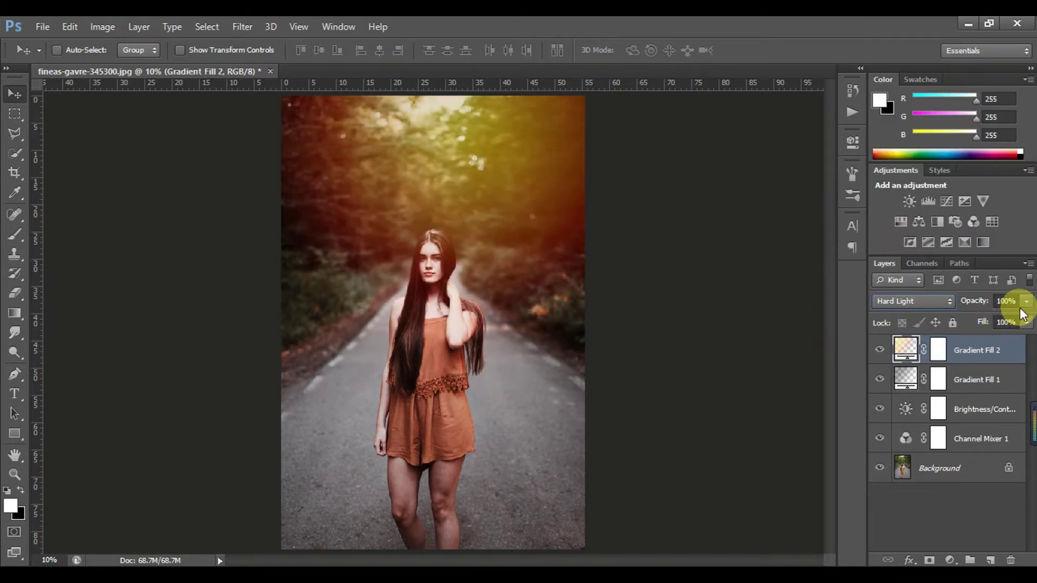
drag(1026, 308, 1016, 323)
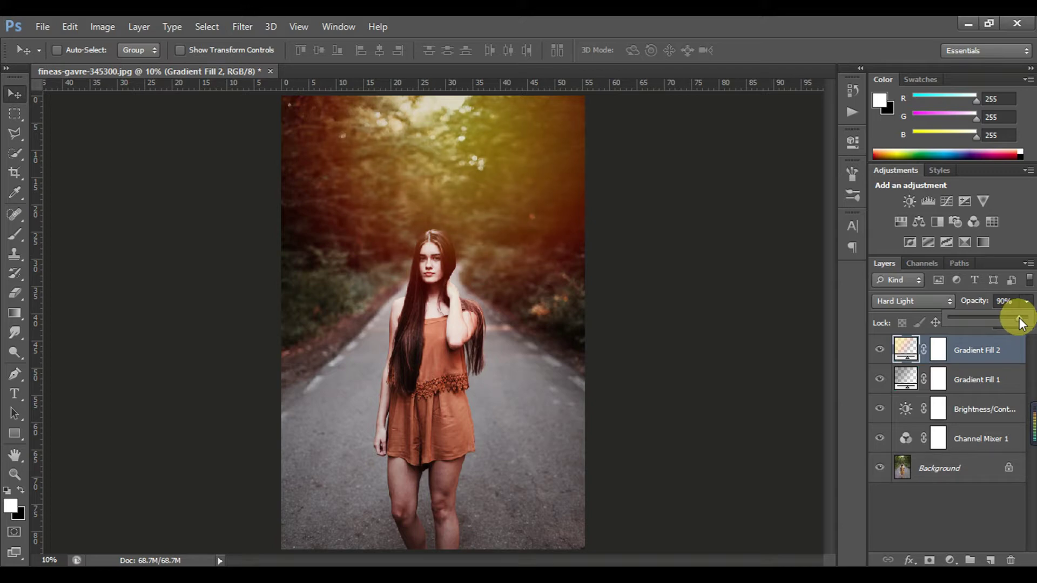
- Reposition Gradient Fill 2's radial glow over the upper forest and raise its scale to 149%
double_click(907, 350)
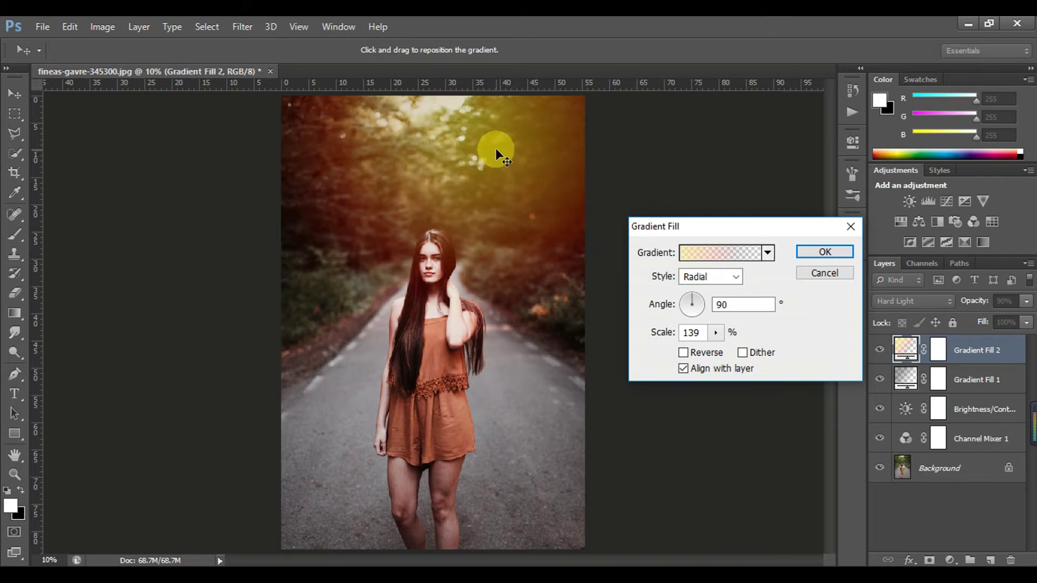
mouse_move(493, 146)
mouse_down()
mouse_move(476, 152)
mouse_move(486, 135)
mouse_up()
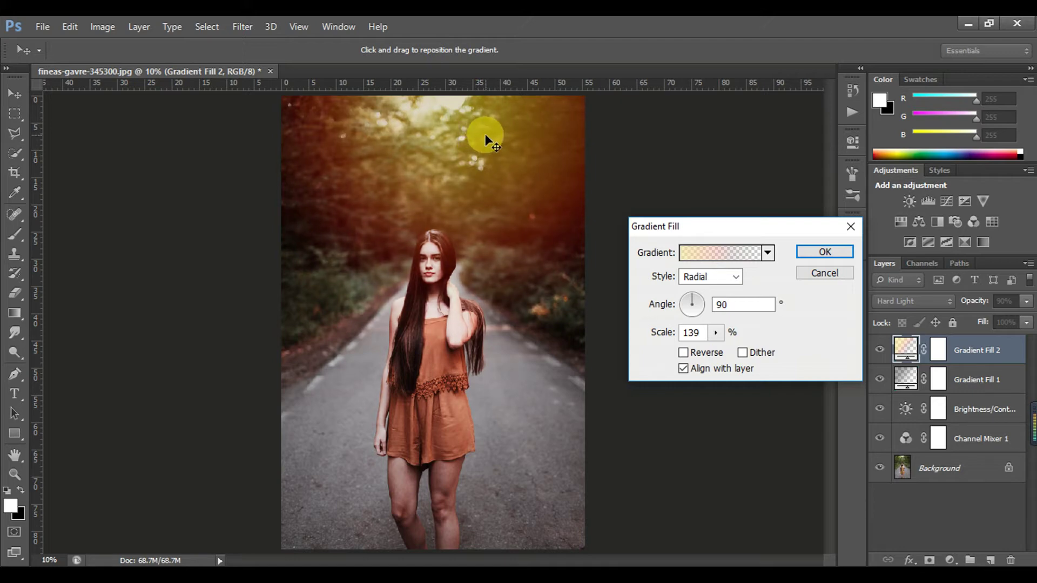
drag(491, 136, 487, 140)
click(715, 331)
drag(716, 332, 718, 352)
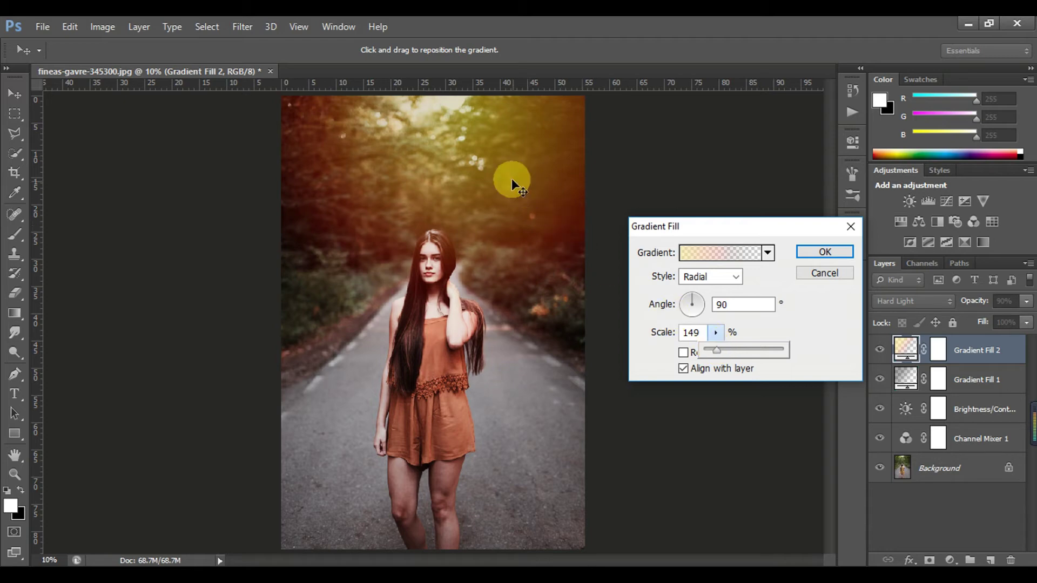
drag(718, 352, 510, 178)
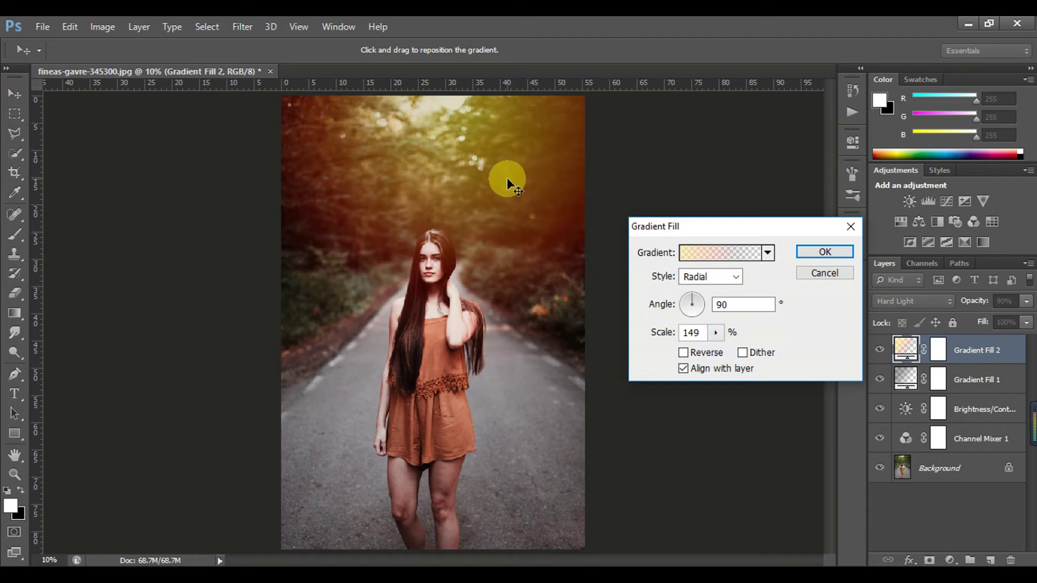
drag(549, 168, 535, 162)
- Apply the gradient, then group Gradient Fill 1 and 2, Brightness/Contrast and Channel Mixer 1
click(819, 251)
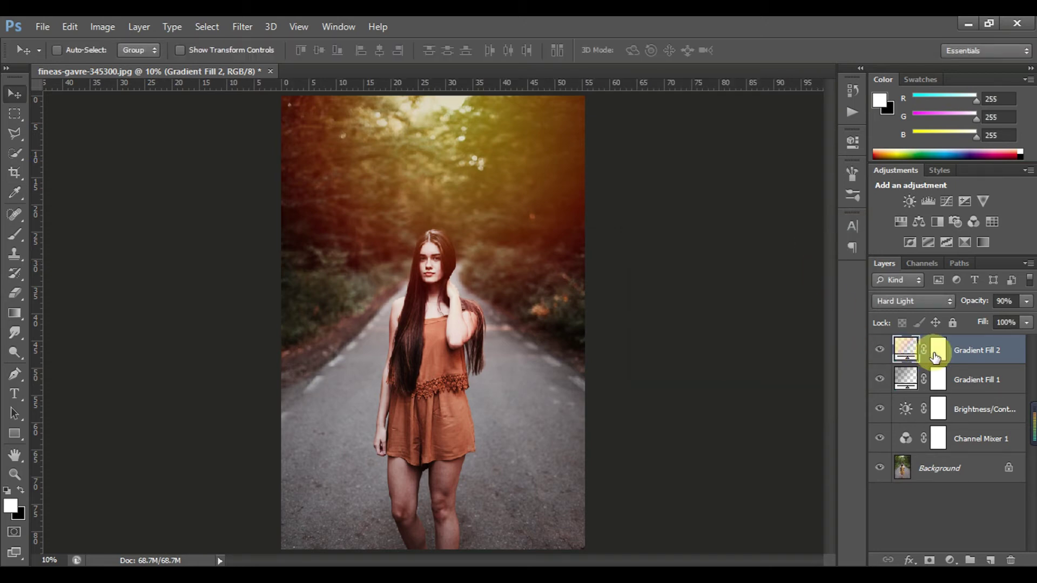
drag(935, 357, 962, 356)
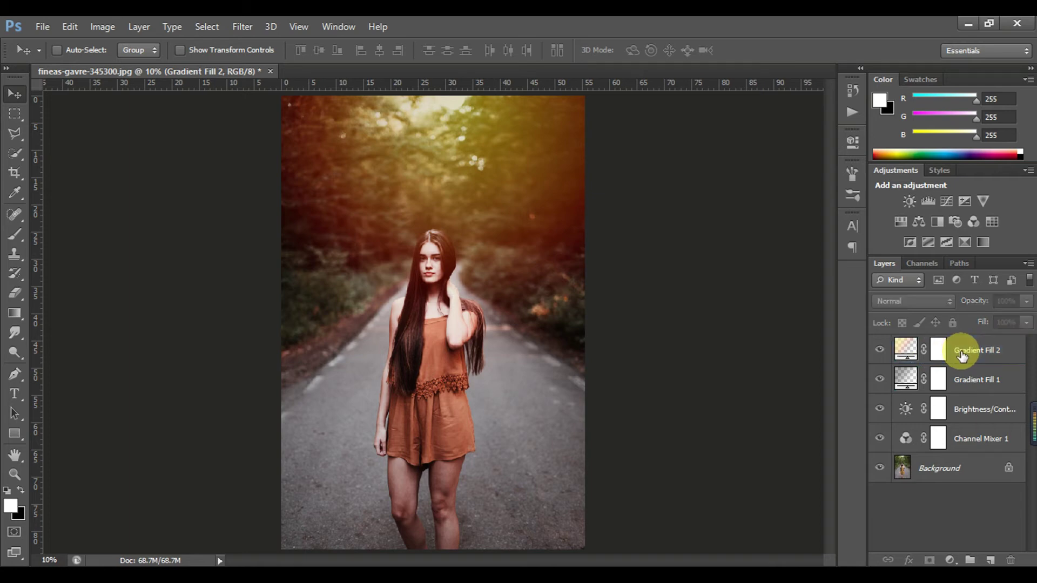
click(968, 384)
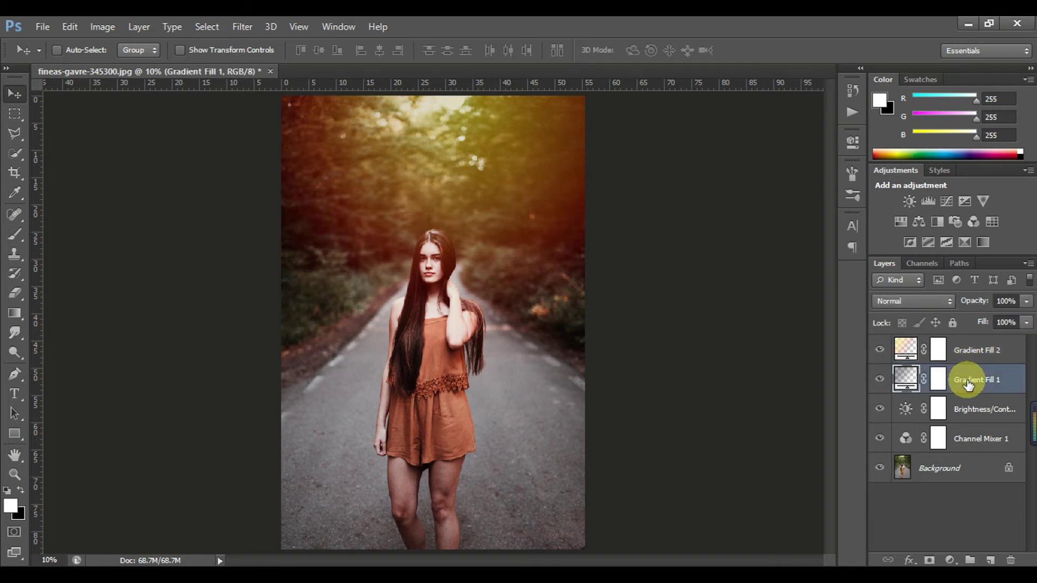
shift+click(972, 350)
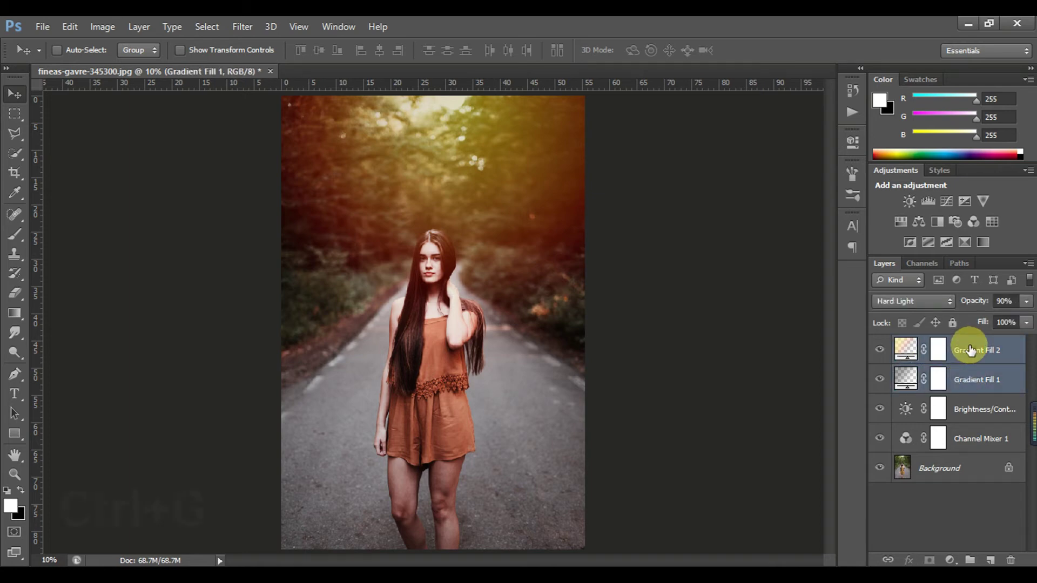
shift+click(972, 412)
shift+click(972, 442)
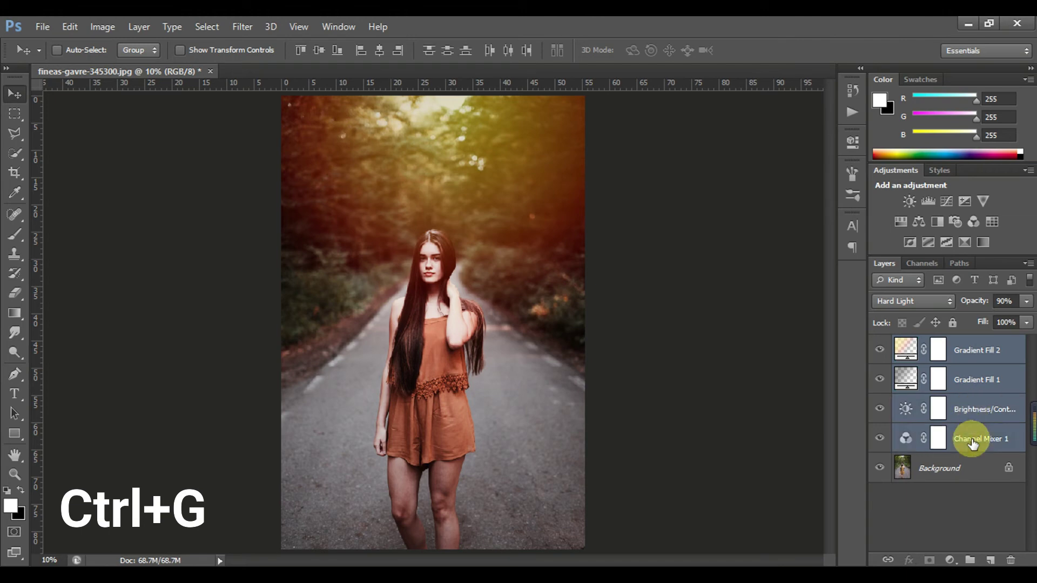
key(ctrl+g)
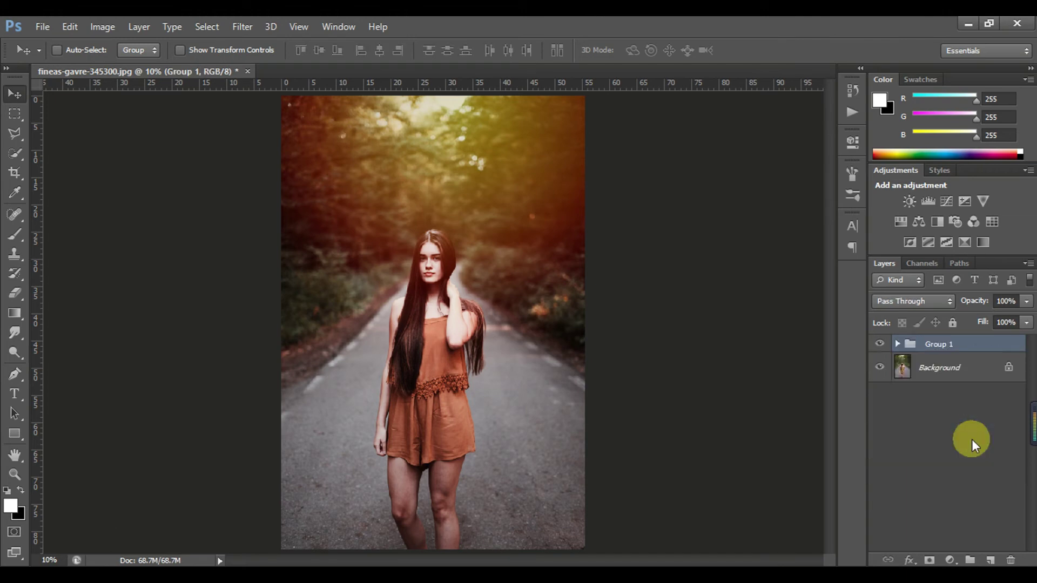
click(880, 344)
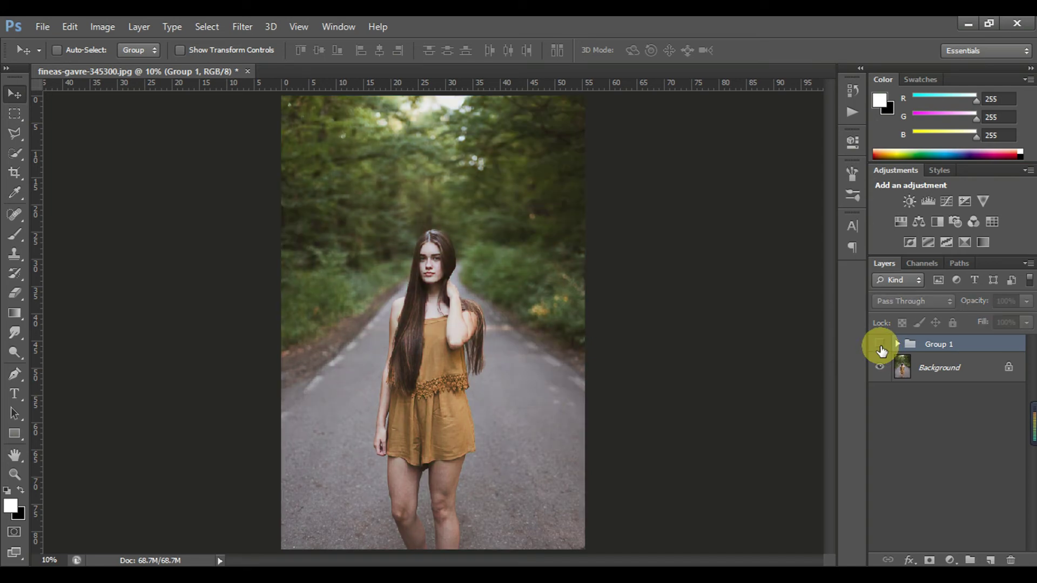
click(879, 346)
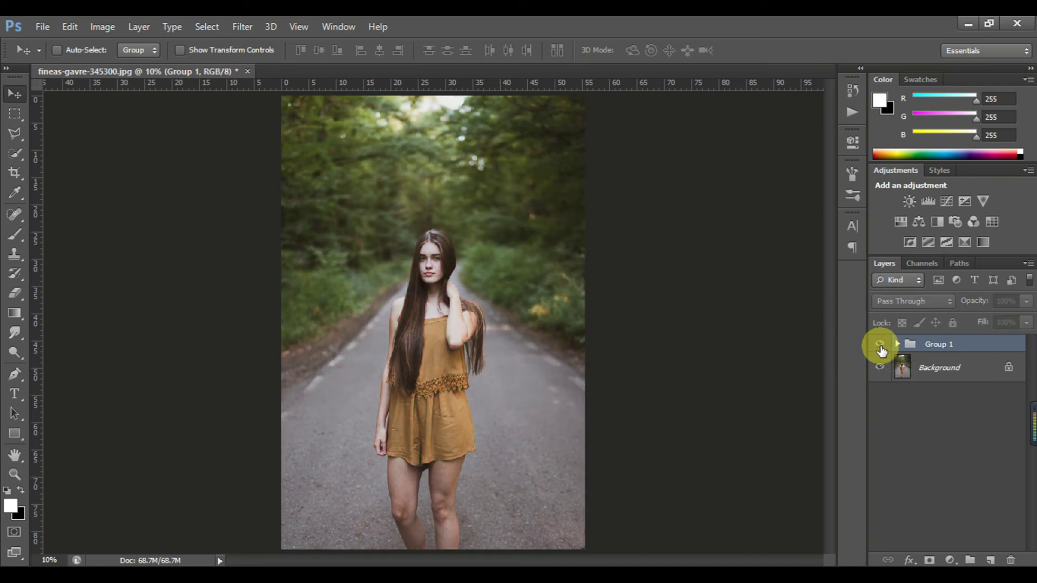